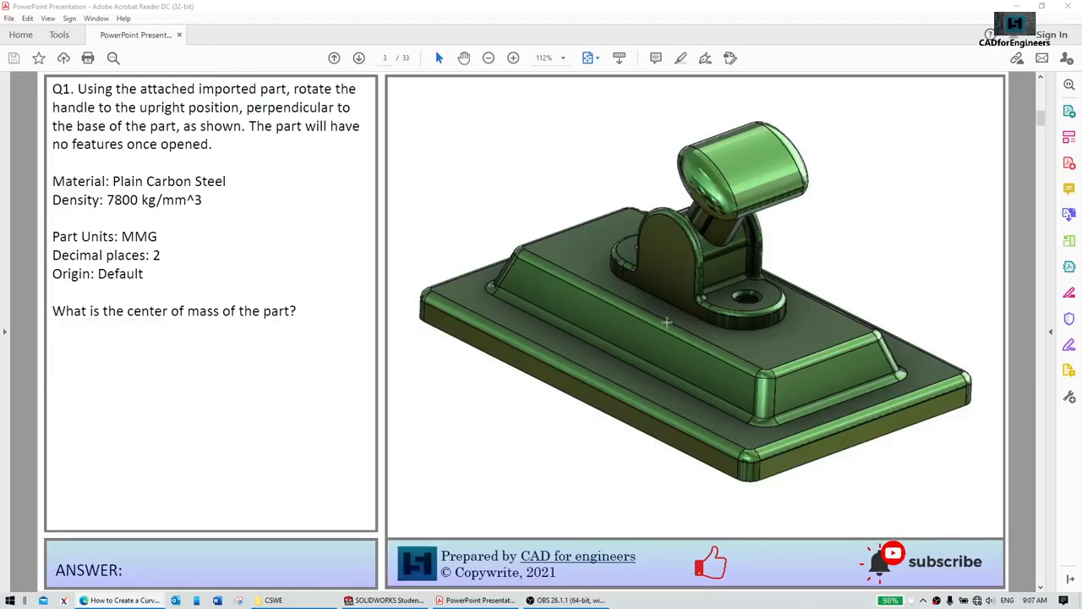
Step: Compare the Q1 slides in the PDF, examining the handle's tilted start position and the required upright position
scroll(656, 316, down, 1)
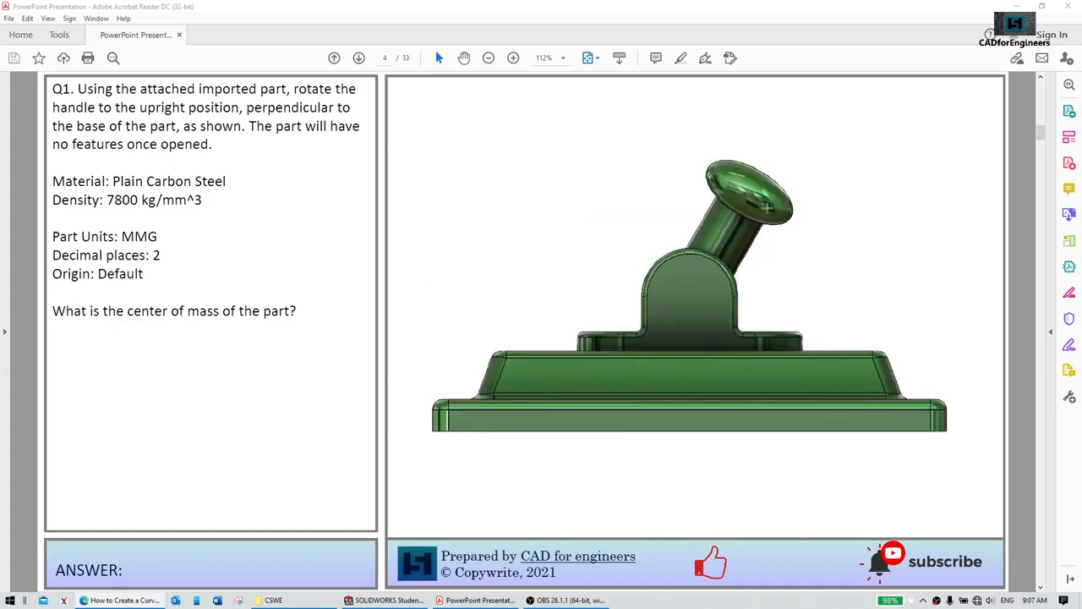
scroll(771, 214, down, 1)
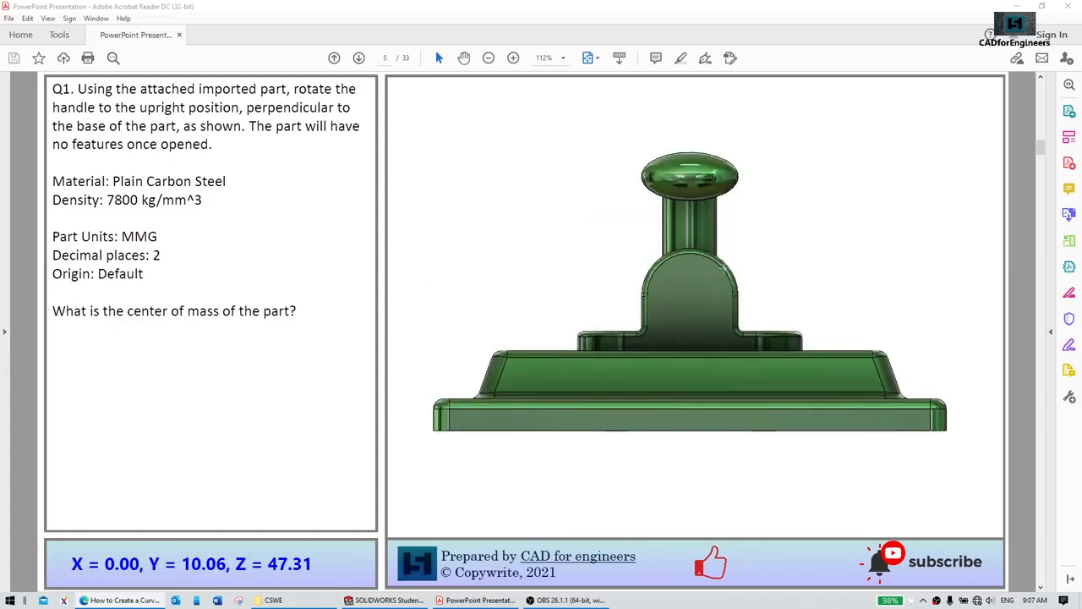
scroll(709, 282, up, 1)
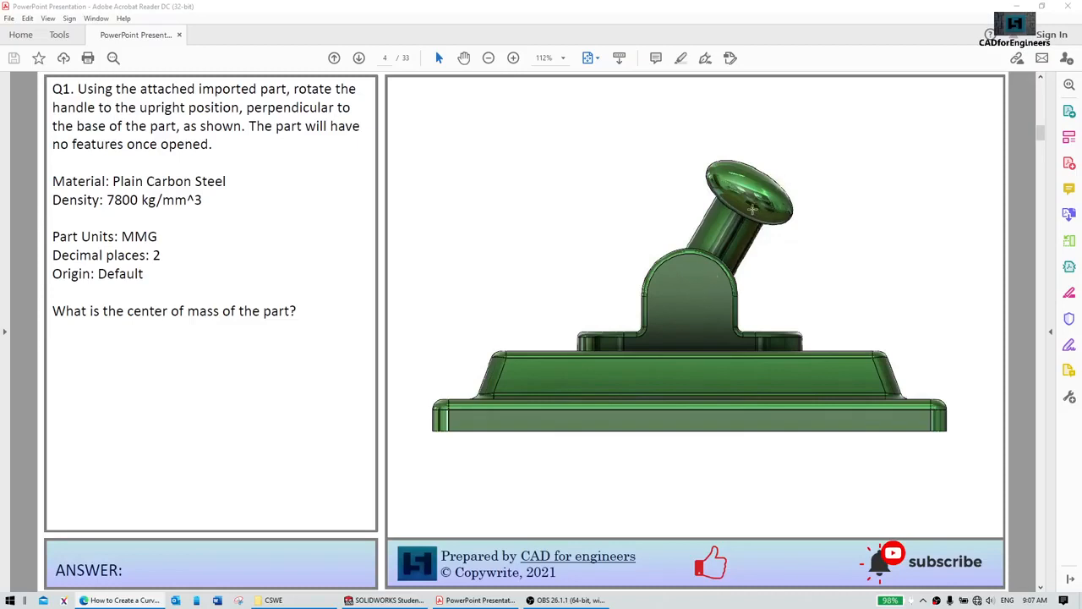
scroll(735, 263, up, 1)
scroll(736, 264, down, 1)
scroll(694, 276, up, 1)
scroll(704, 266, down, 2)
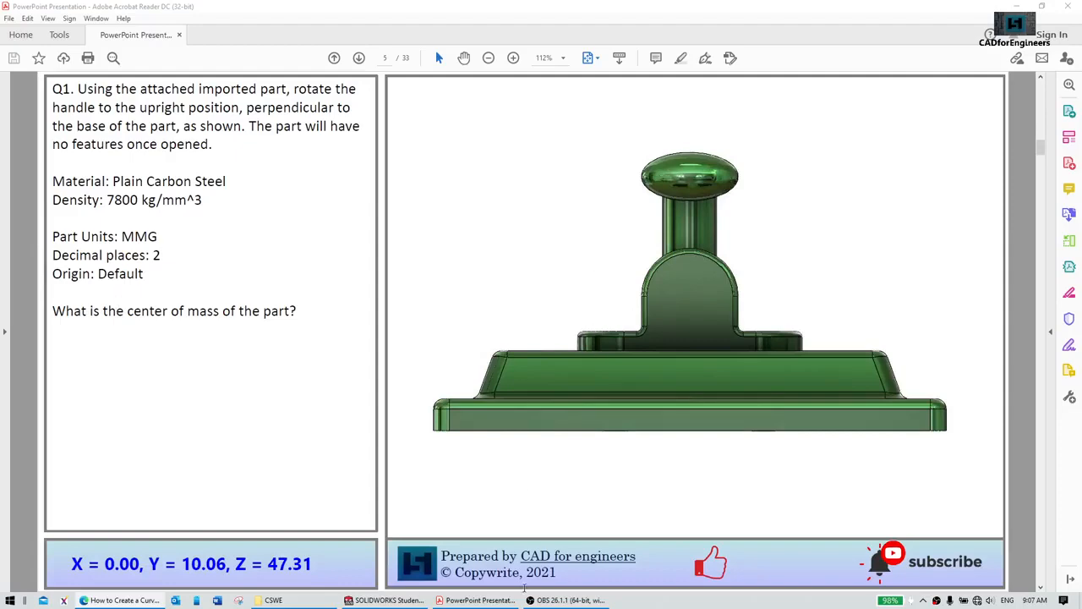
Step: Switch to SOLIDWORKS and examine the imported handle part and its feature tree
click(384, 599)
click(778, 280)
middle_drag(775, 278, 738, 306)
right_drag(762, 246, 778, 221)
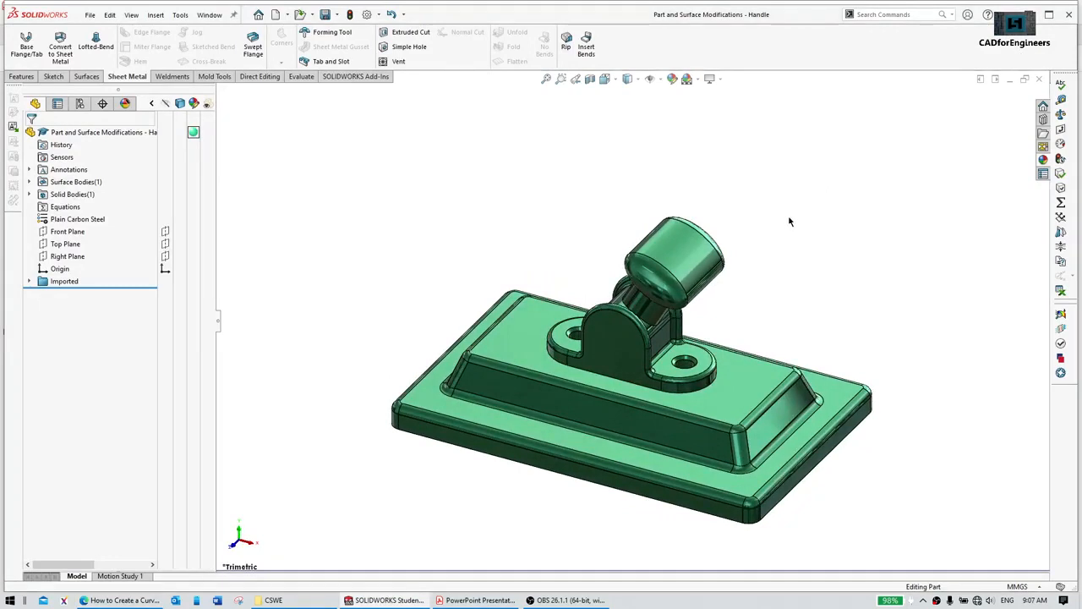
scroll(701, 292, down, 3)
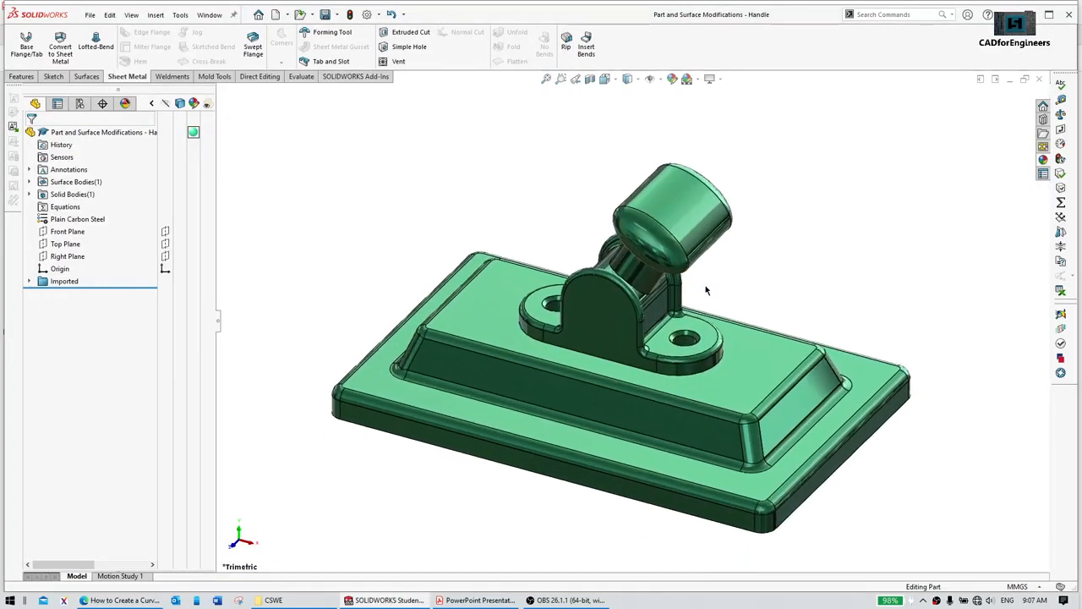
ctrl+middle_drag(697, 315, 728, 278)
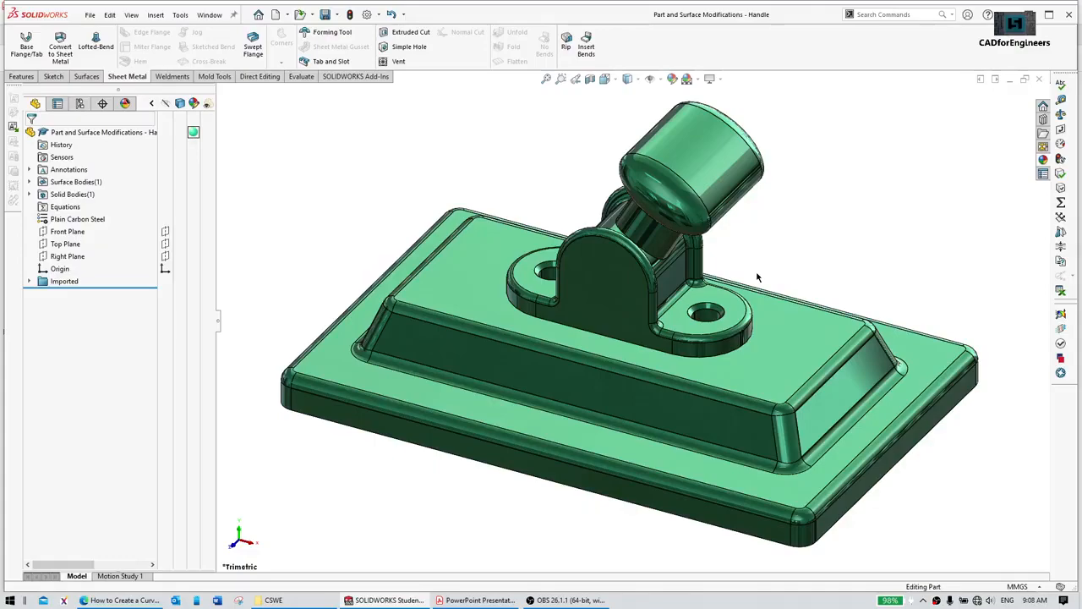
middle_drag(734, 277, 624, 275)
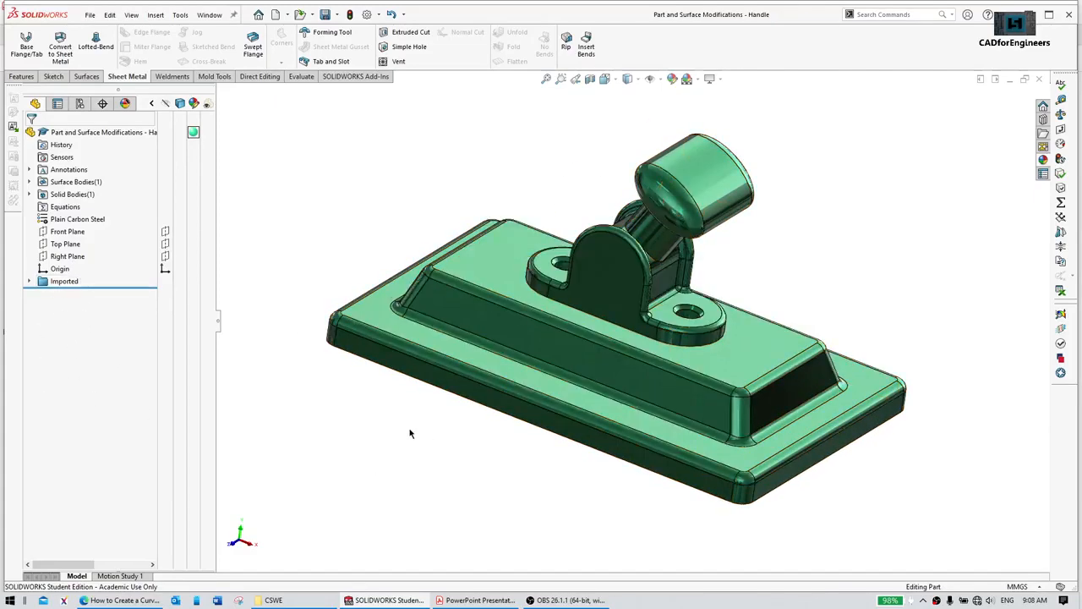
click(589, 79)
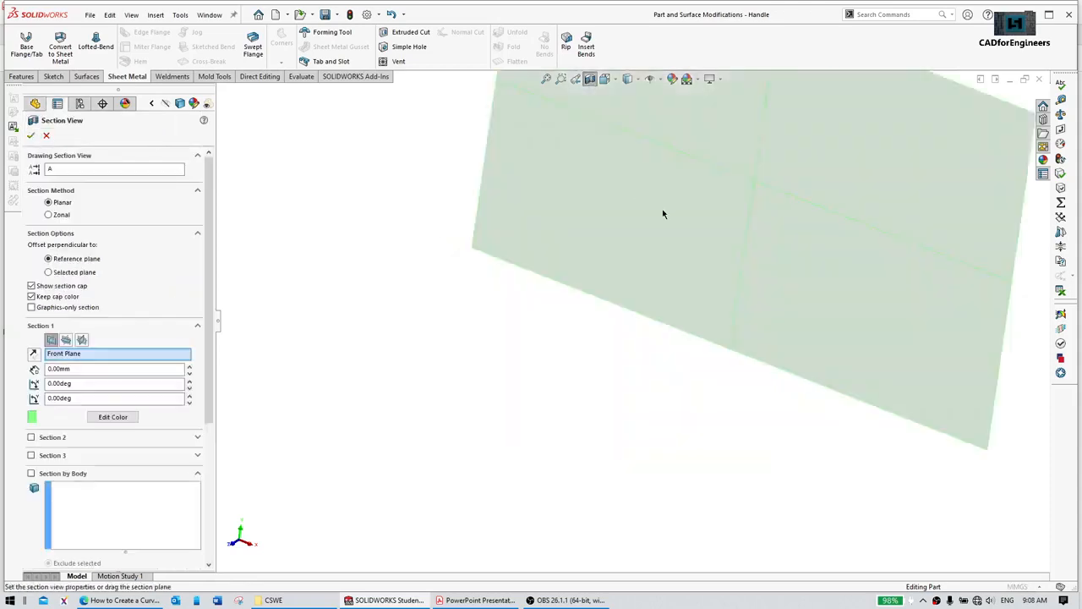
drag(736, 186, 575, 264)
mouse_move(575, 264)
middle_down()
mouse_move(744, 376)
mouse_move(574, 266)
middle_up()
click(46, 137)
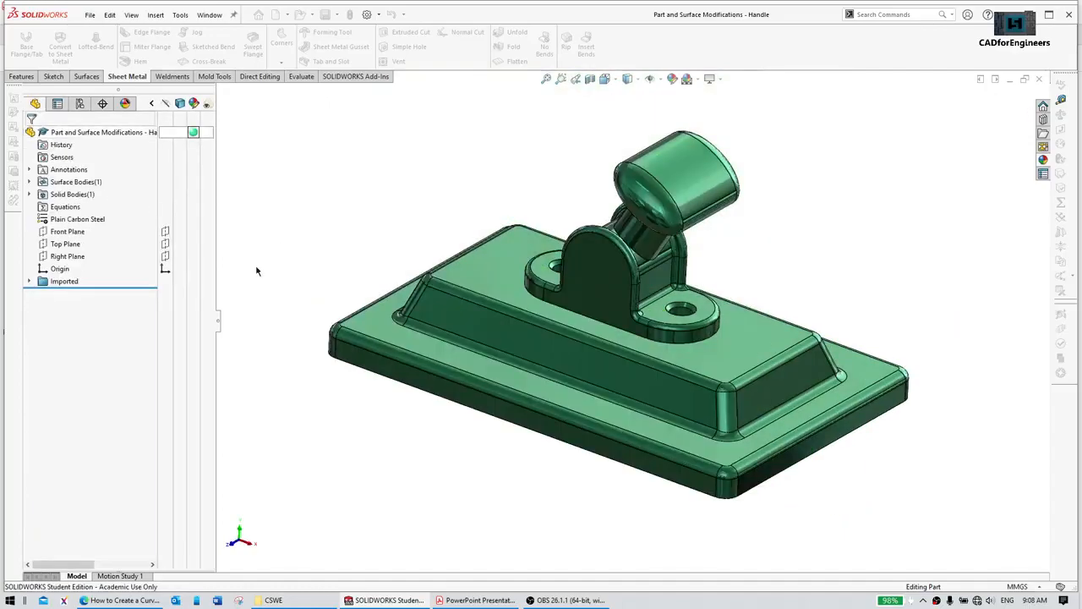
Step: Examine from several angles how the handle's stem meets the pivot between the two rounded lugs
middle_drag(594, 372, 673, 328)
scroll(649, 306, down, 2)
scroll(674, 328, up, 1)
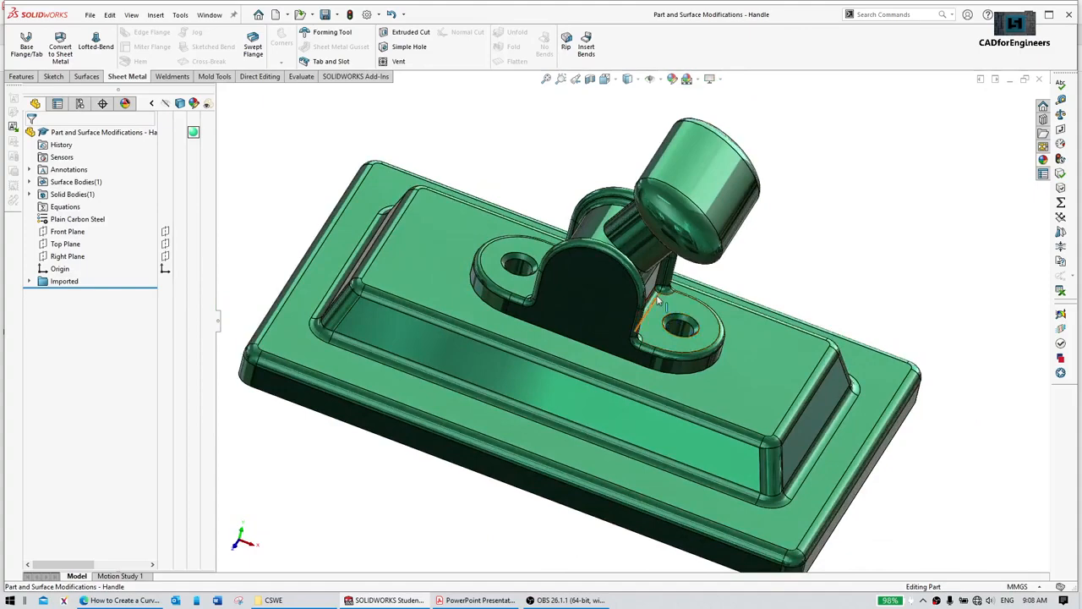
mouse_move(620, 311)
middle_down()
mouse_move(625, 273)
mouse_move(616, 303)
middle_up()
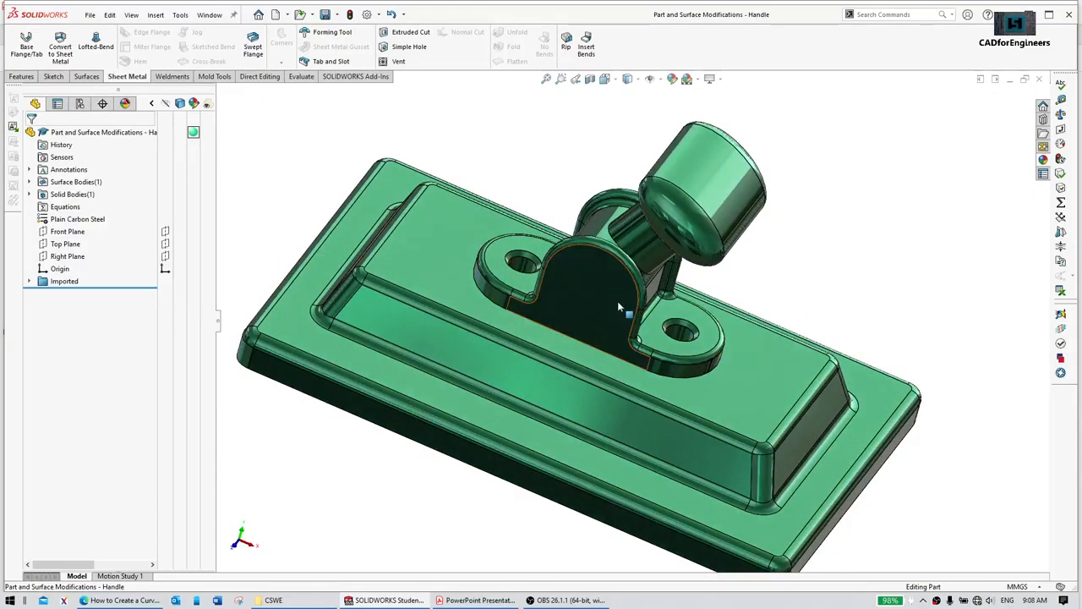
middle_drag(744, 213, 778, 258)
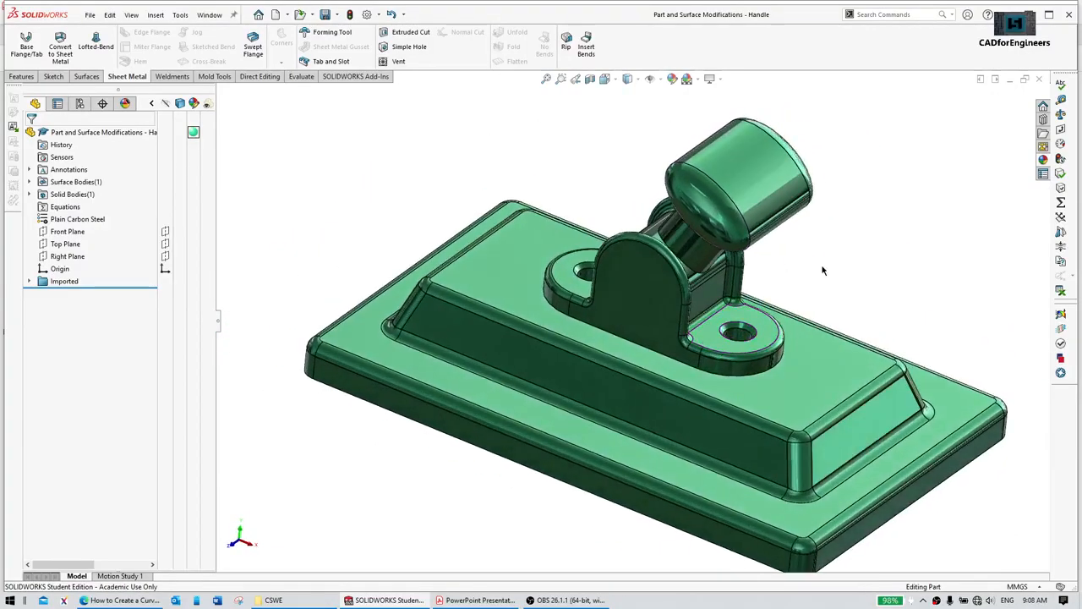
middle_drag(806, 270, 786, 274)
middle_drag(830, 227, 812, 213)
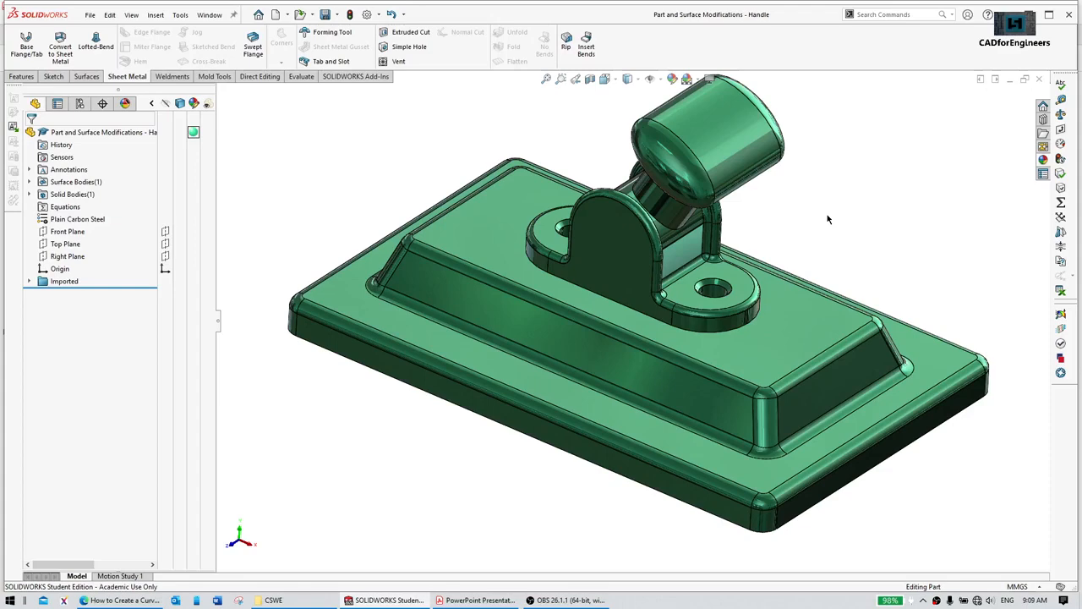
mouse_move(822, 213)
middle_down()
mouse_move(816, 198)
mouse_move(829, 226)
mouse_move(821, 208)
middle_up()
middle_drag(719, 279, 686, 142)
middle_drag(680, 186, 673, 248)
scroll(679, 230, down, 2)
middle_drag(760, 251, 748, 199)
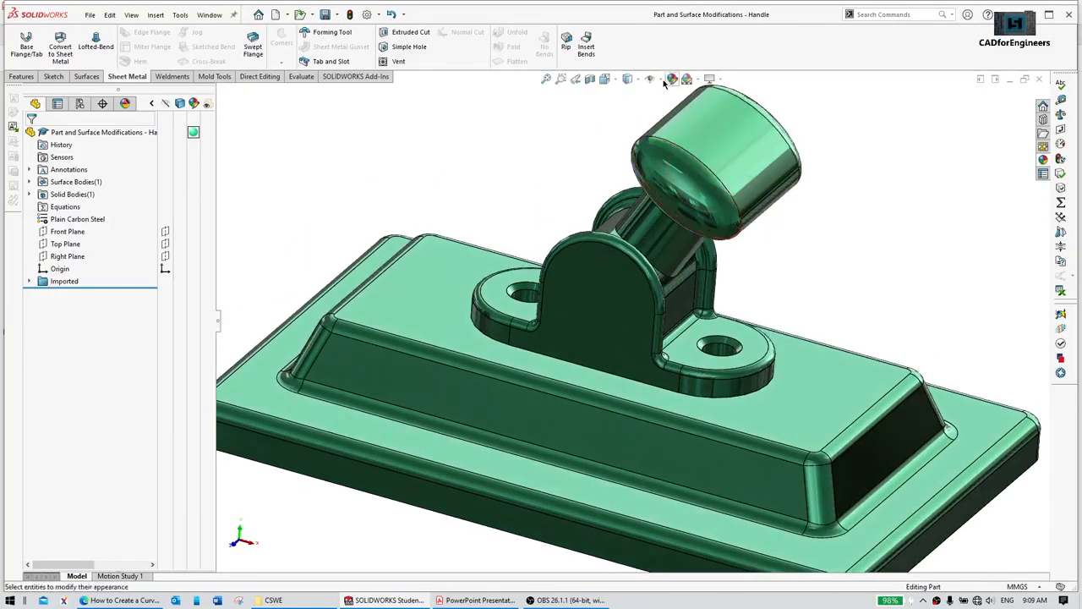
click(670, 81)
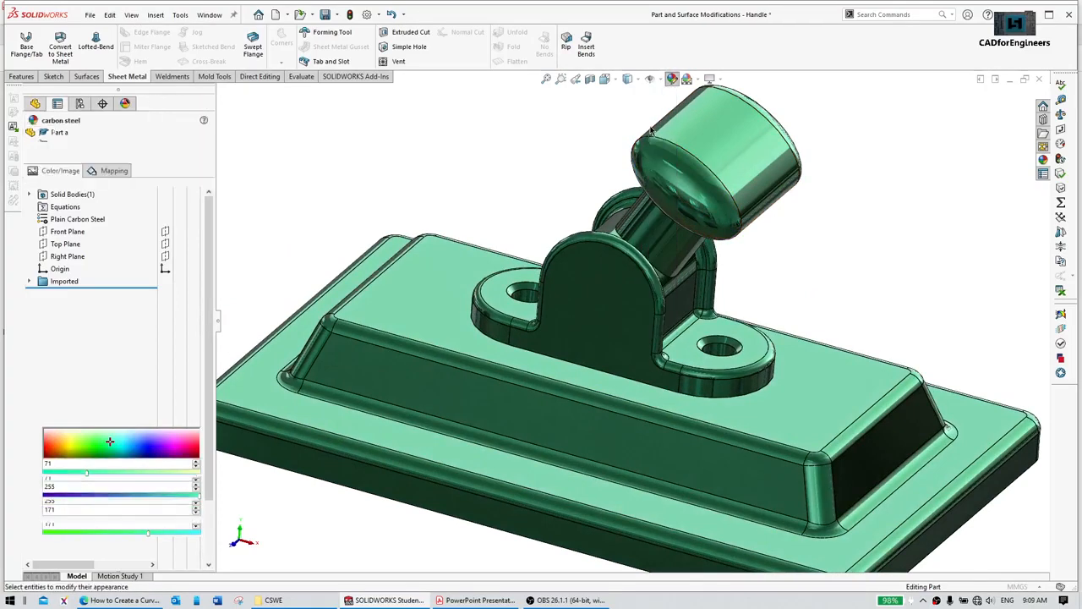
click(699, 80)
click(699, 82)
click(685, 75)
Step: Display the temporary axes of the part's cylindrical faces
click(656, 80)
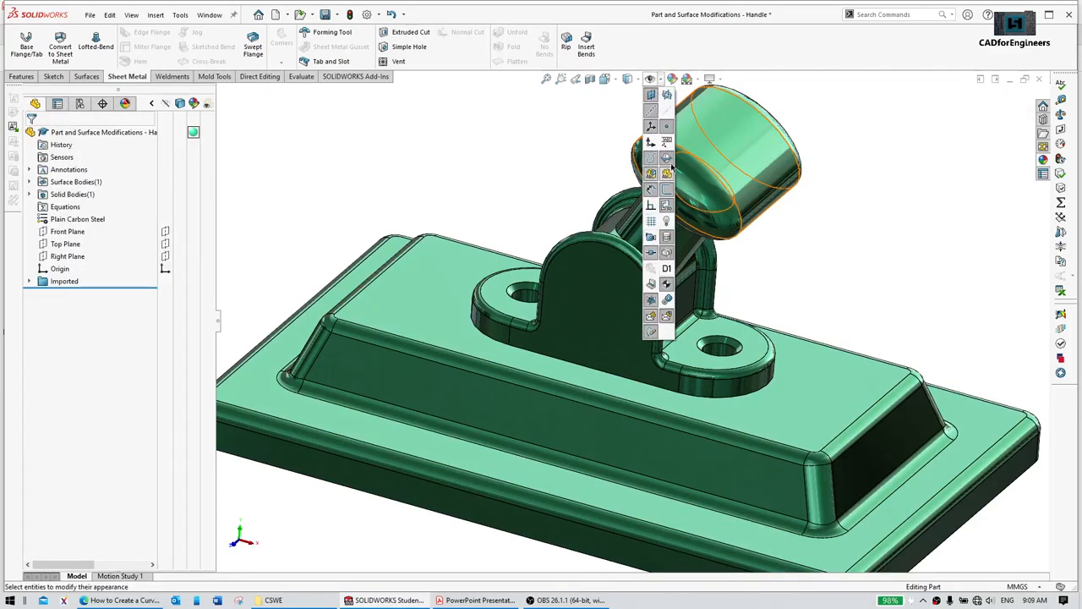
click(669, 113)
click(775, 222)
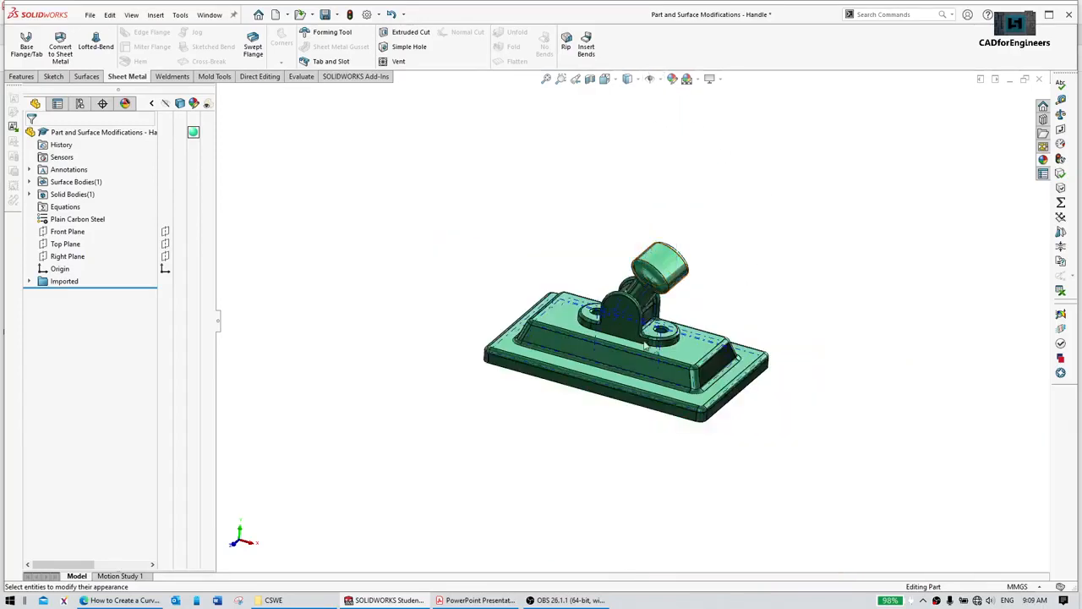
Step: In the front view, measure the angle between the handle stem's axis and a horizontal axis in the raised base
scroll(674, 309, down, 4)
key(ctrl+1)
scroll(660, 264, down, 4)
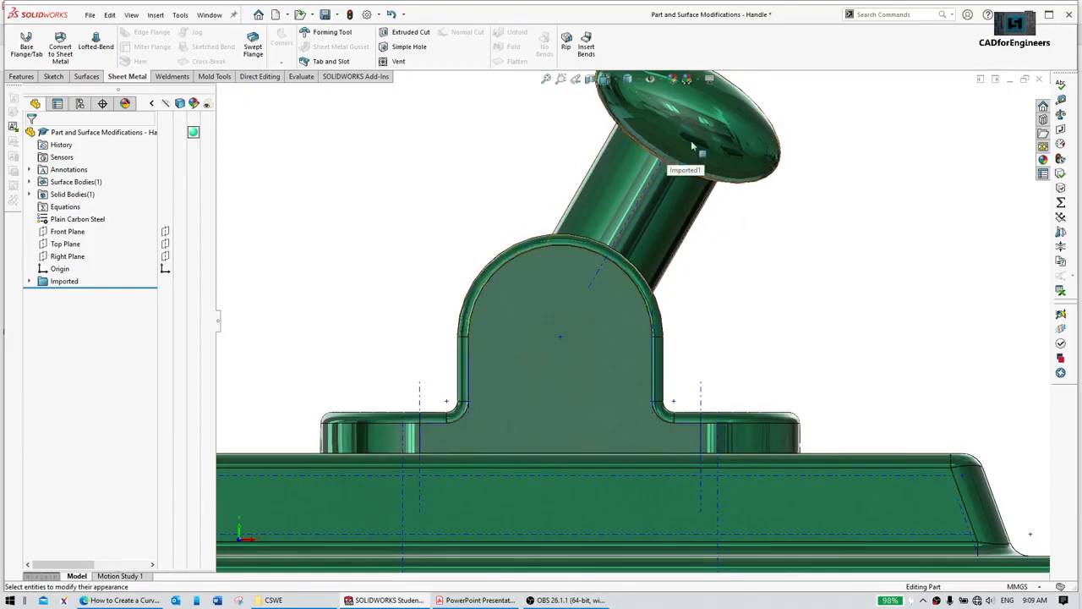
click(615, 192)
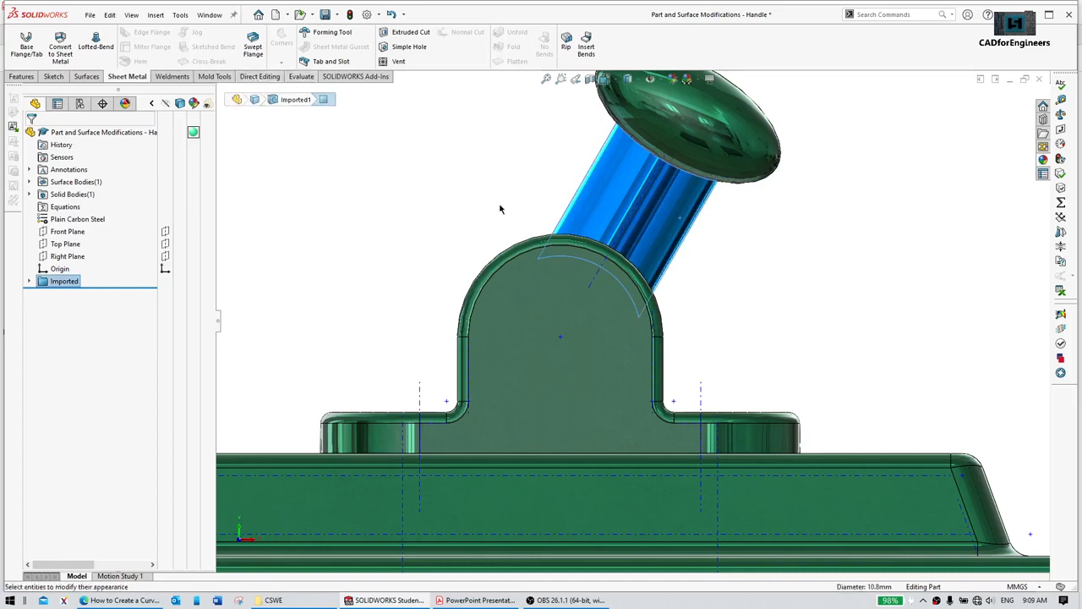
click(53, 76)
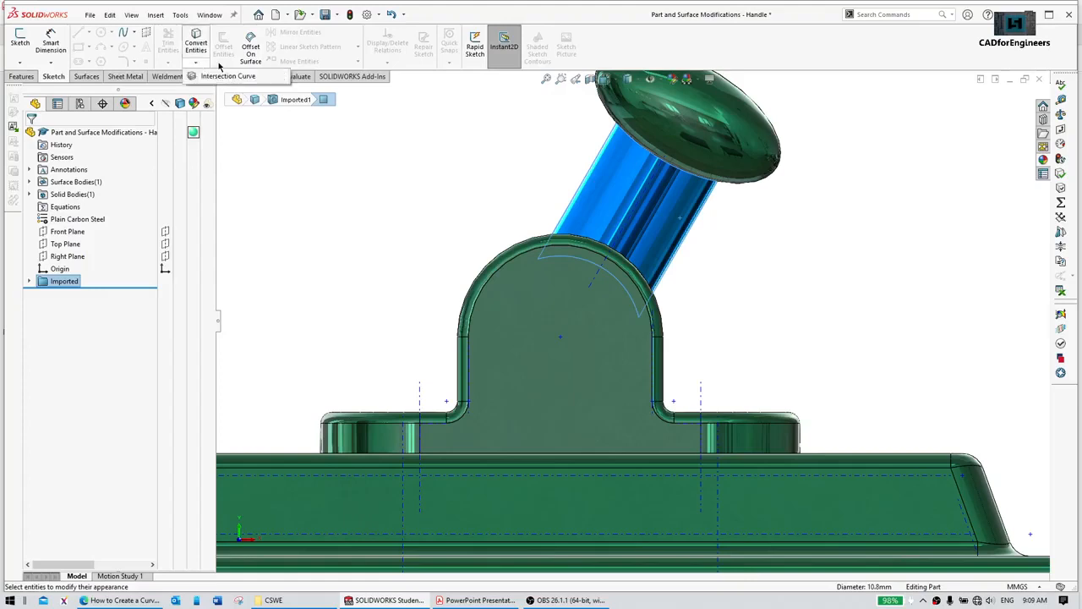
click(745, 274)
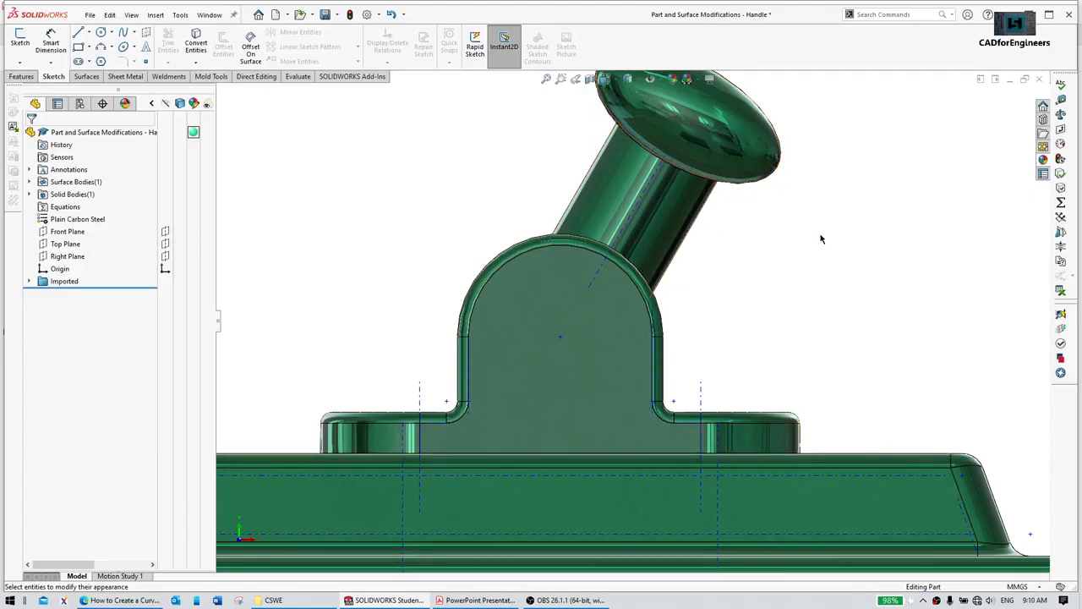
key(s)
click(833, 266)
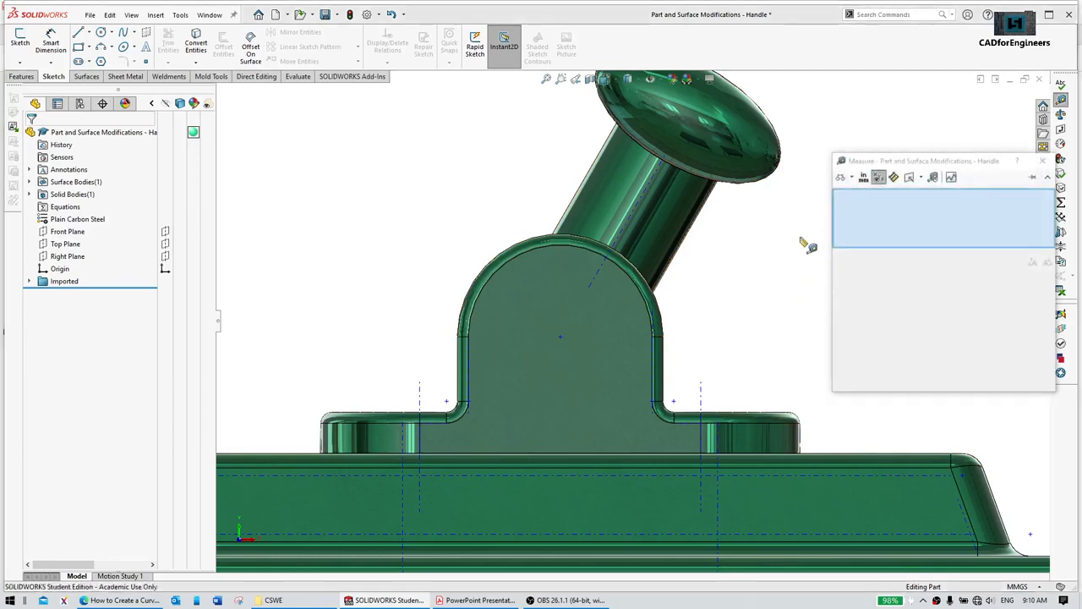
click(633, 223)
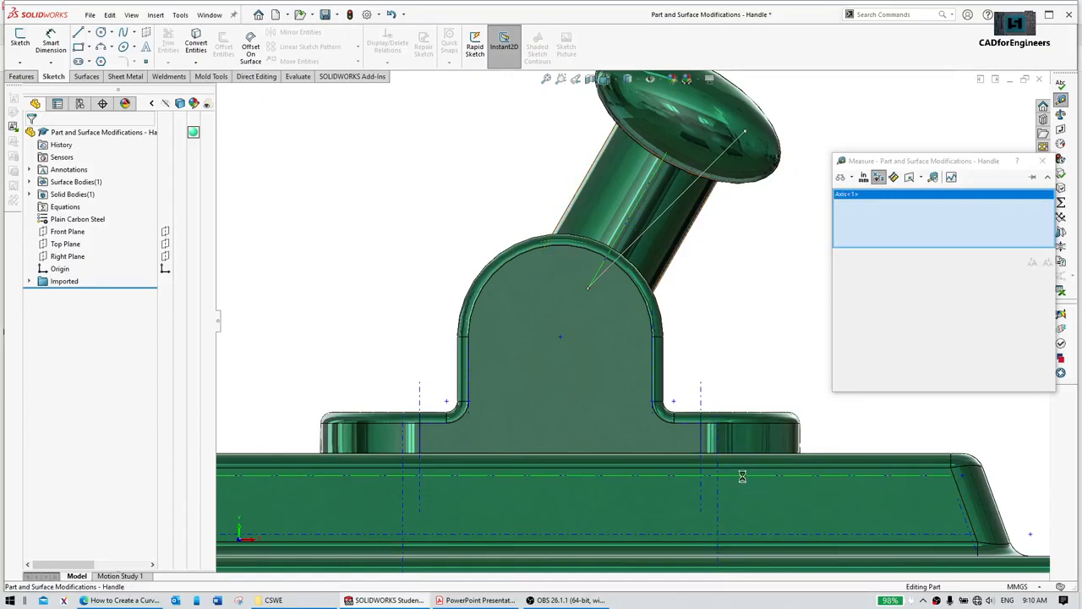
click(744, 477)
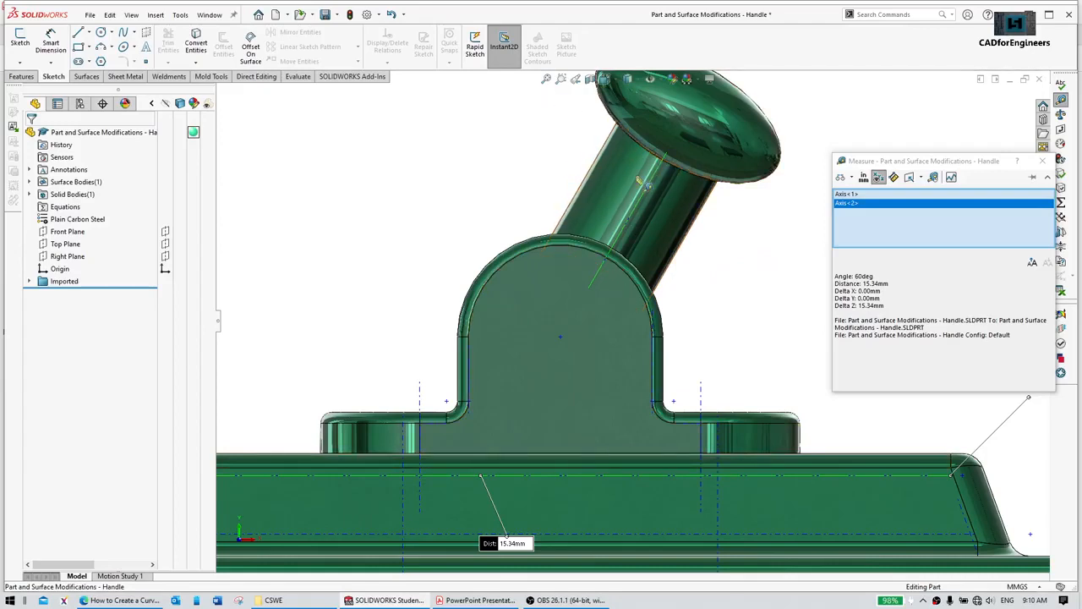
click(1042, 161)
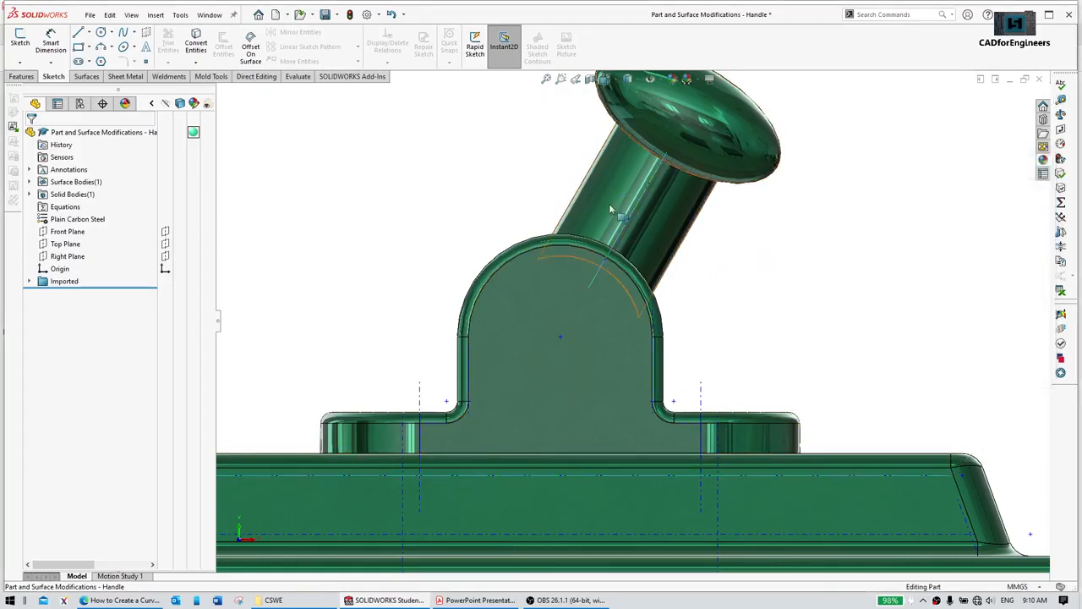
Step: Hide the temporary axes and examine the handle's stem and pivot block without them
scroll(627, 328, up, 3)
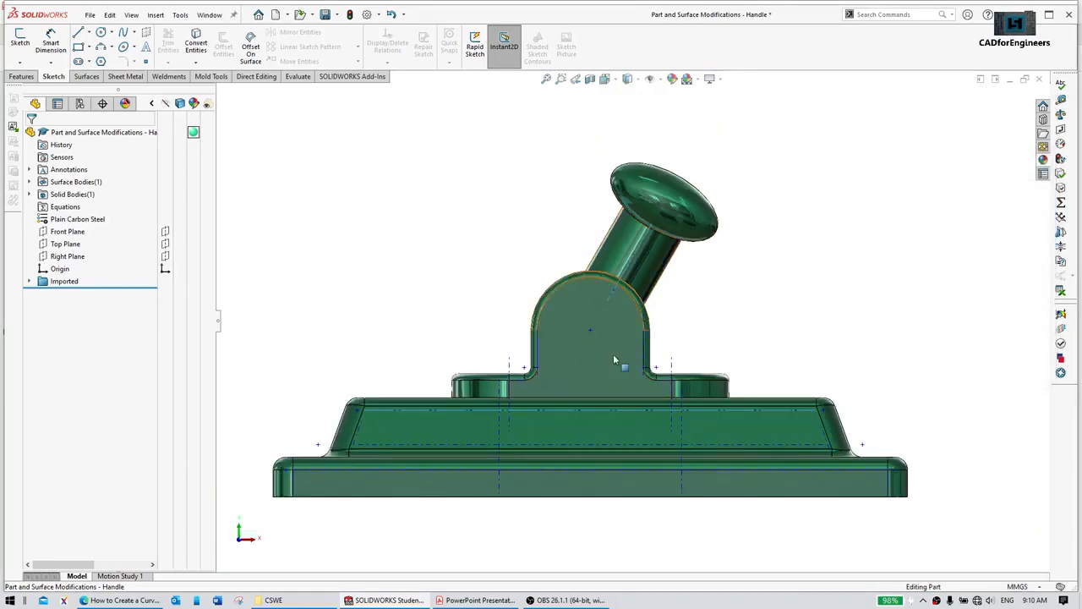
scroll(627, 353, down, 4)
middle_drag(676, 237, 672, 318)
key(ctrl+8)
key(Escape)
scroll(639, 306, down, 3)
scroll(742, 126, up, 3)
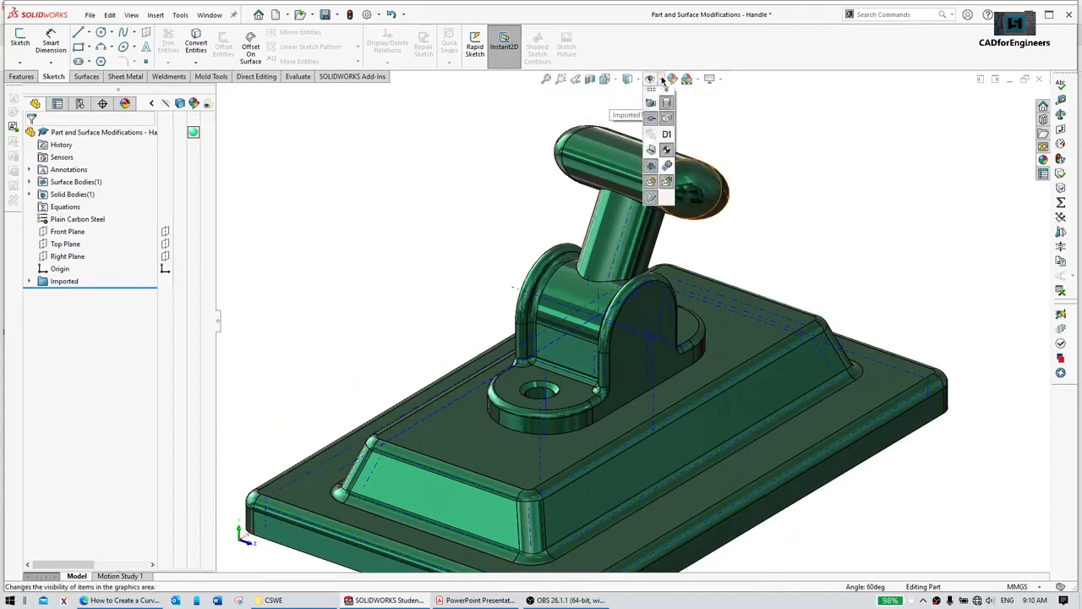
click(663, 79)
scroll(594, 285, down, 5)
scroll(595, 284, up, 8)
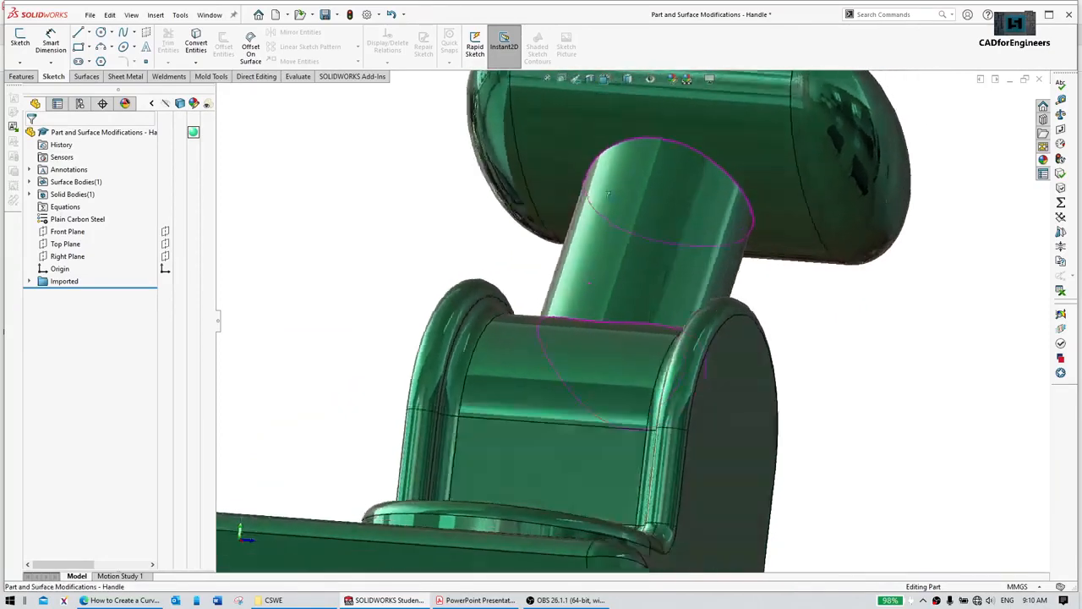
middle_drag(566, 338, 659, 278)
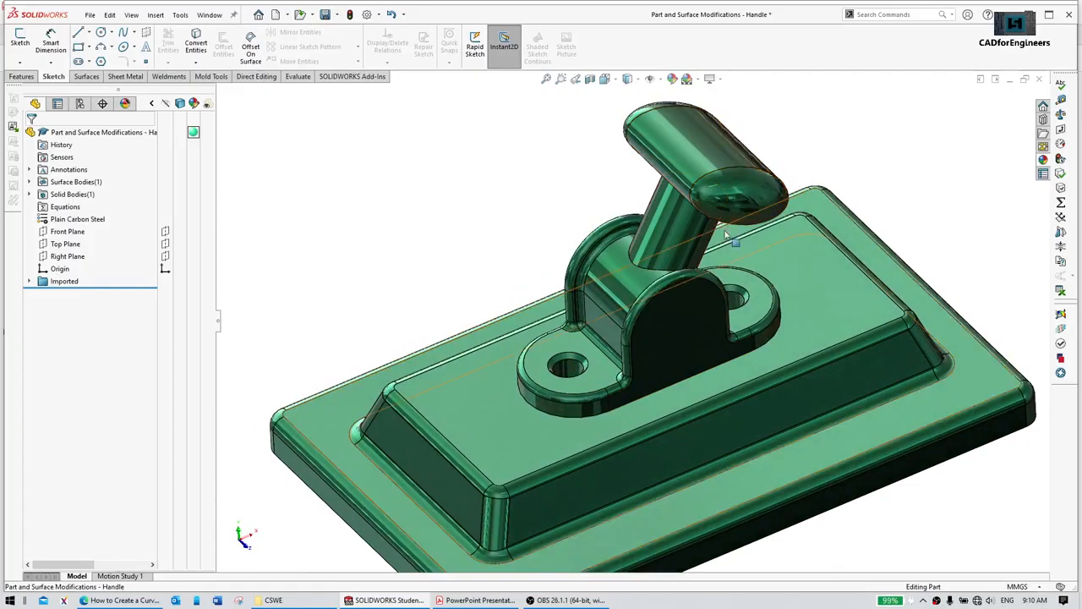
Step: Turn the temporary axes back on and look closely at the axis through the handle's pivot
click(691, 289)
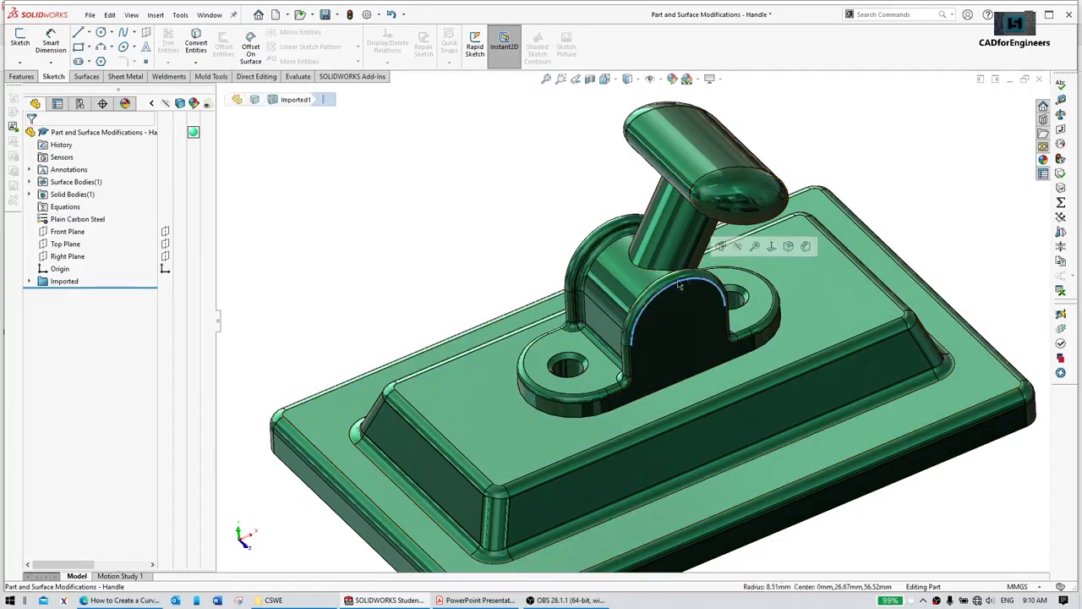
click(655, 79)
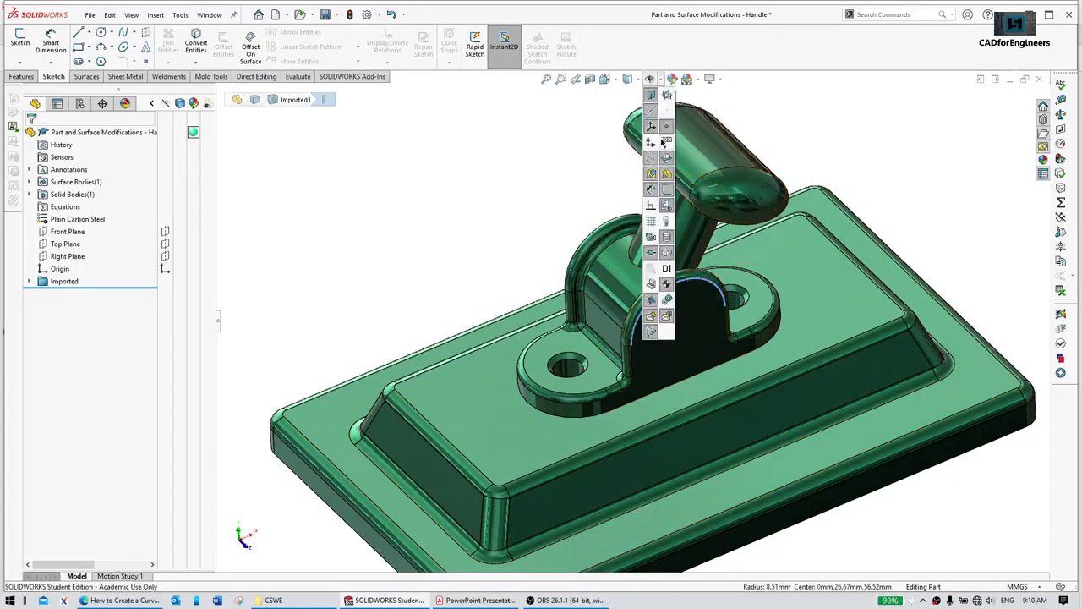
click(538, 257)
click(624, 274)
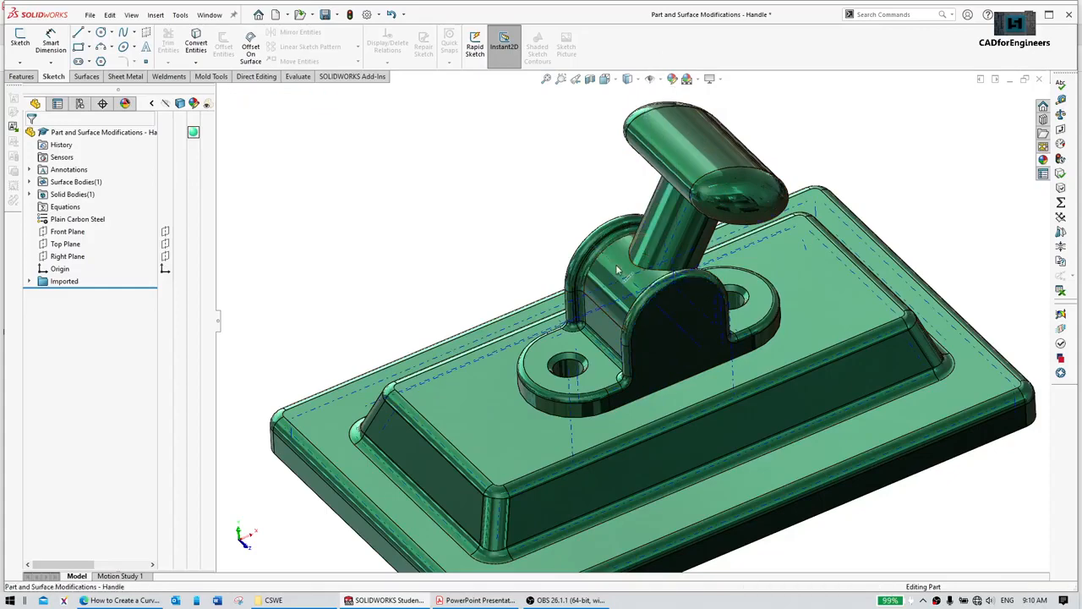
middle_drag(632, 311, 651, 230)
scroll(651, 230, down, 2)
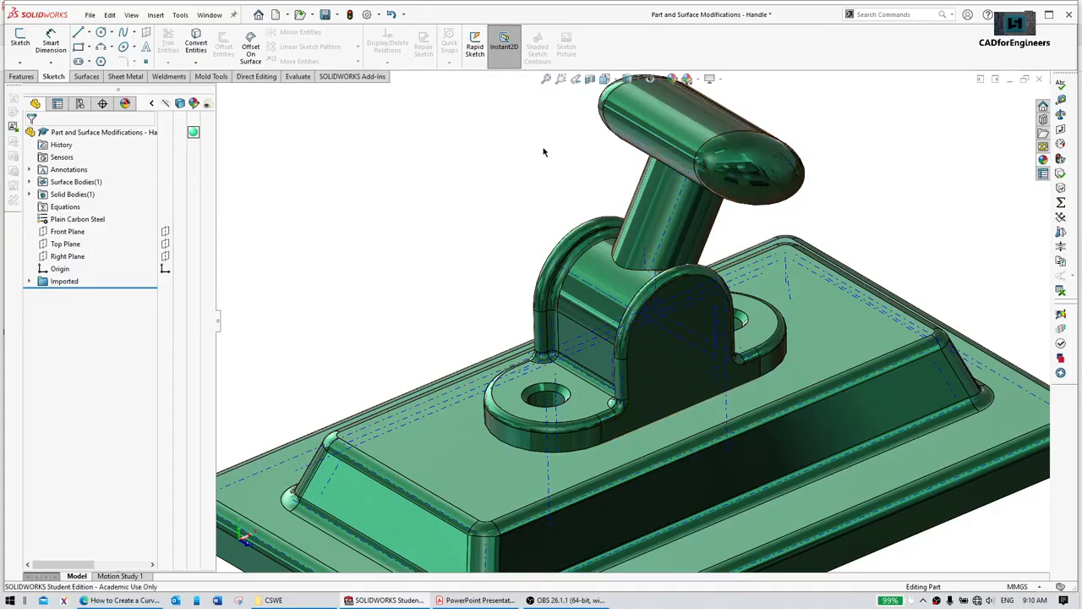
scroll(618, 227, down, 5)
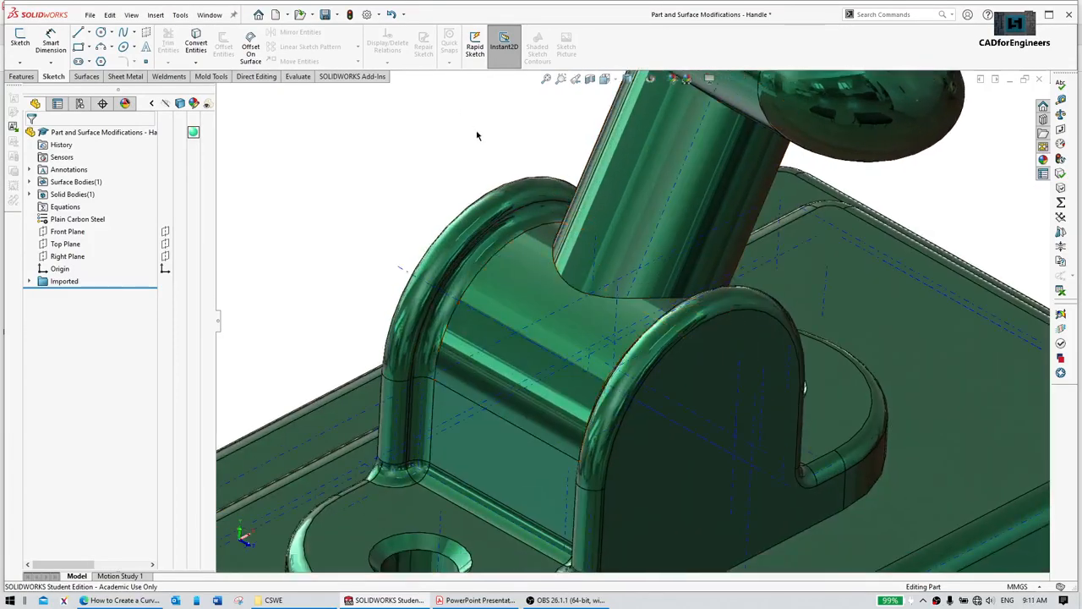
click(249, 78)
right_click(256, 77)
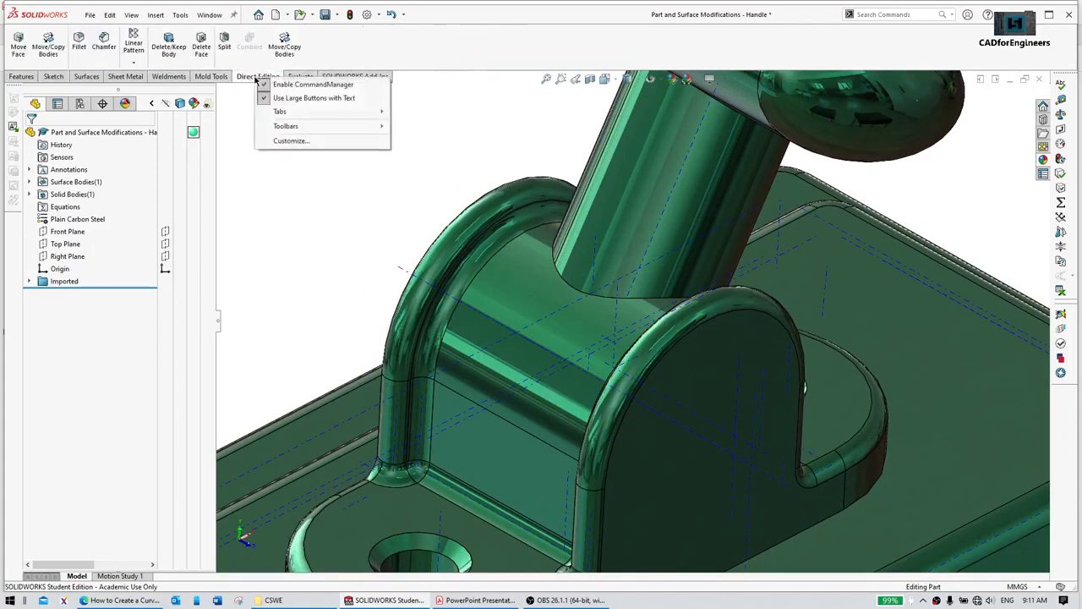
mouse_move(291, 112)
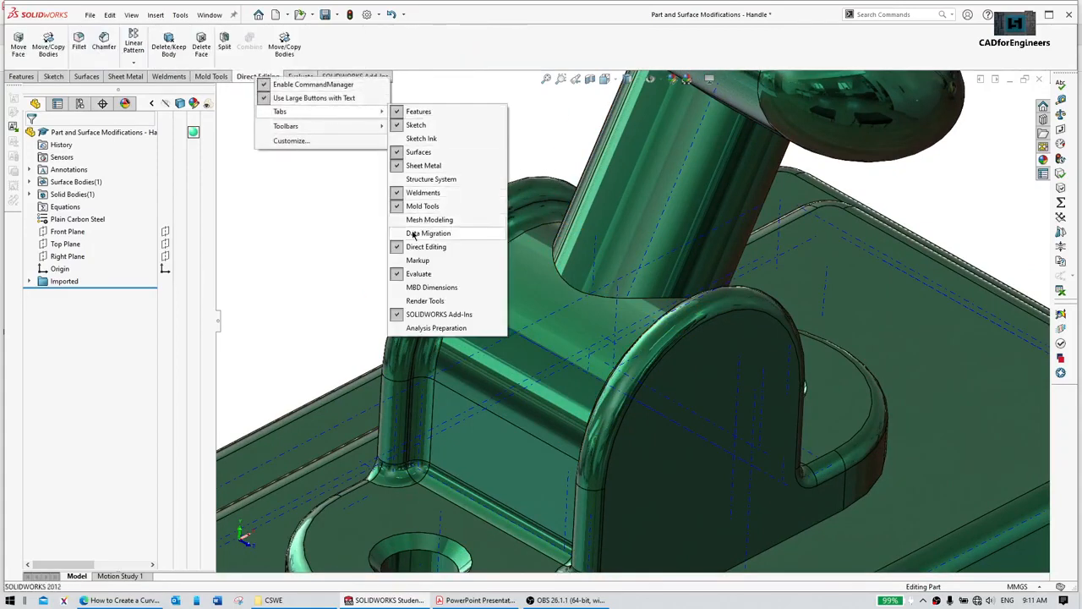
click(429, 31)
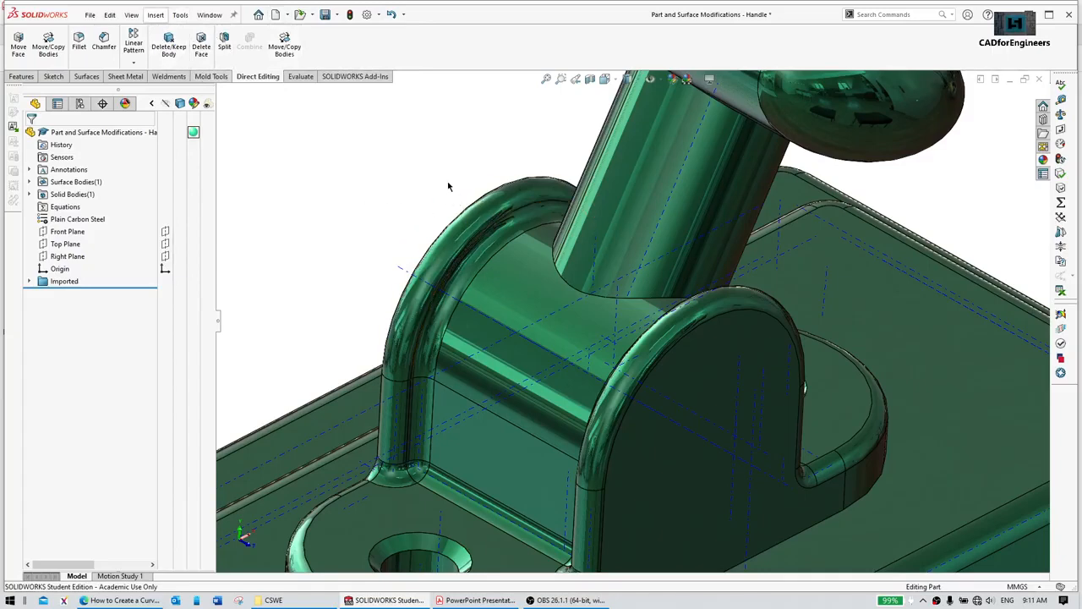
Step: Delete the cylindrical face at the handle's pivot with Delete Face, using the plain Delete option without patching
key(s)
click(524, 284)
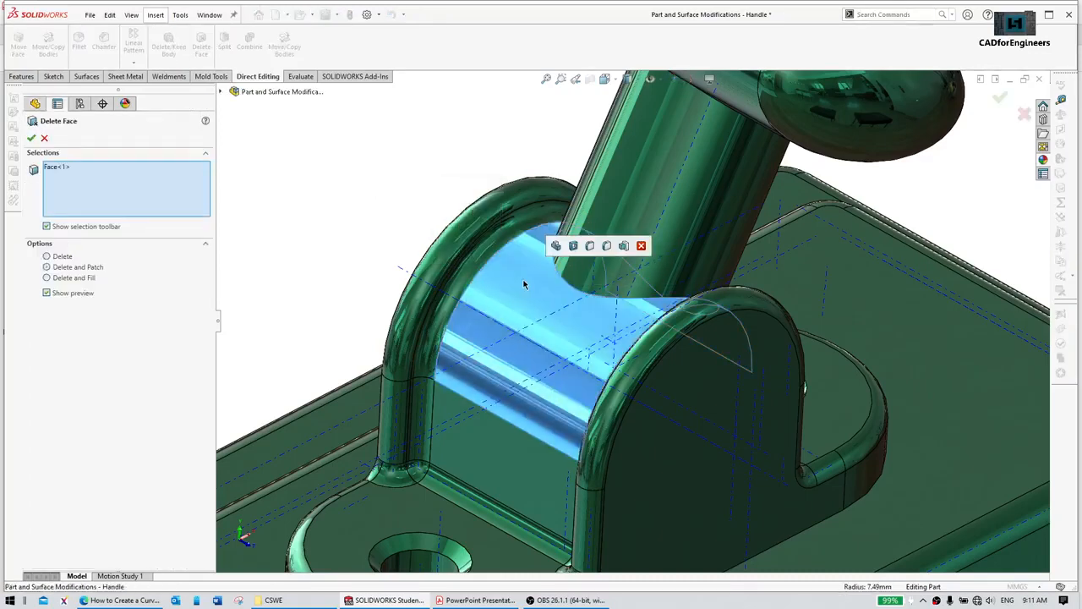
click(58, 259)
click(31, 138)
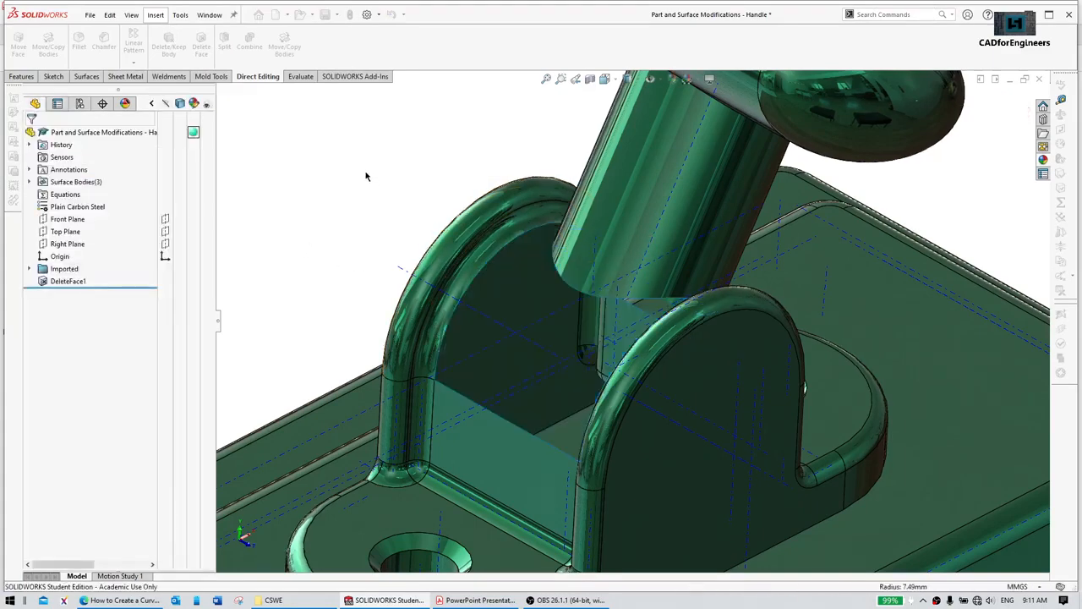
Step: Examine the opening between the handle stem and the pivot bracket from several angles and in the front view
middle_drag(442, 200, 612, 243)
scroll(612, 243, up, 2)
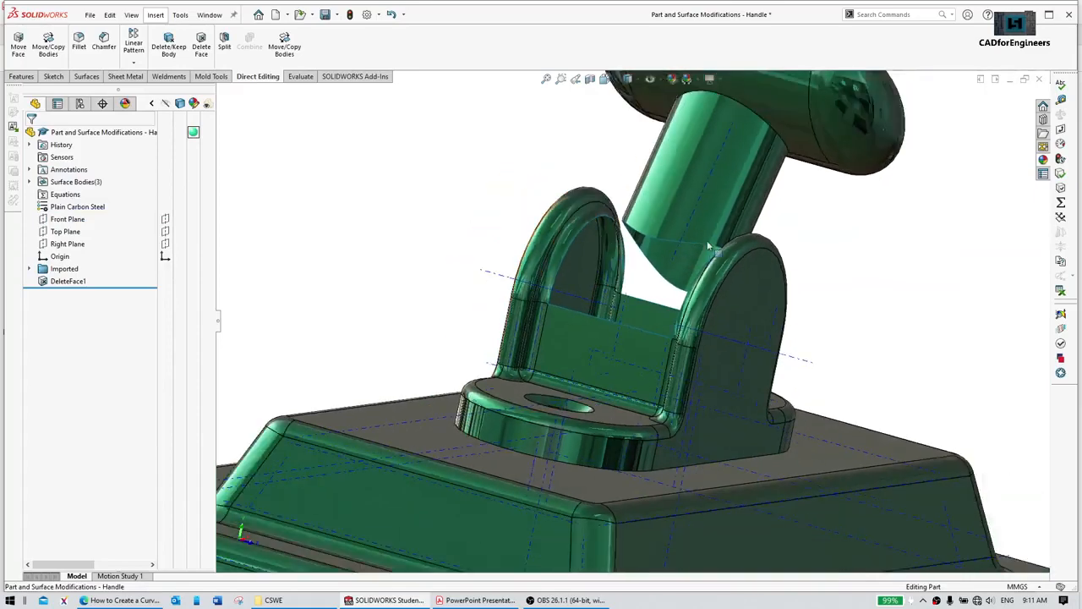
middle_drag(773, 133, 760, 121)
scroll(749, 305, up, 6)
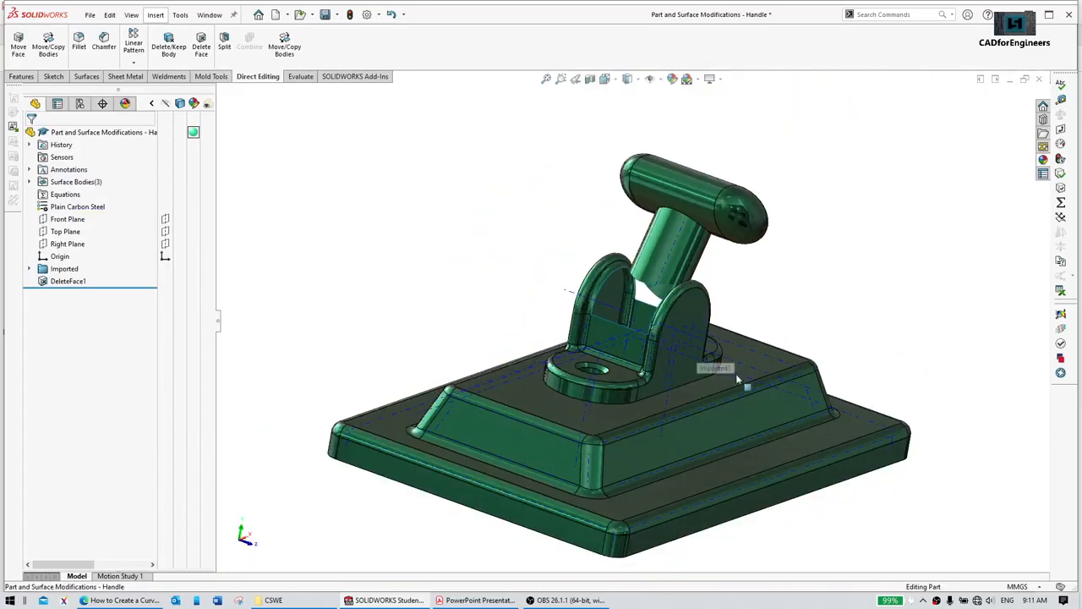
middle_drag(750, 305, 690, 344)
key(ctrl+1)
click(710, 78)
scroll(700, 266, down, 3)
scroll(700, 265, up, 2)
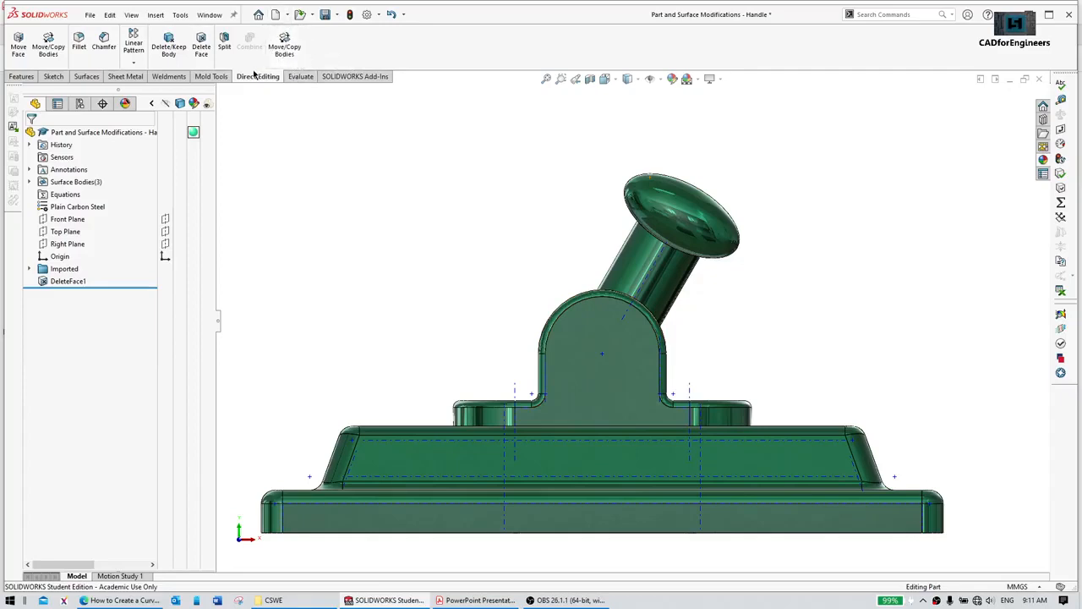
Step: Start the Move/Copy Body command and try to pick the handle directly in the model
click(882, 15)
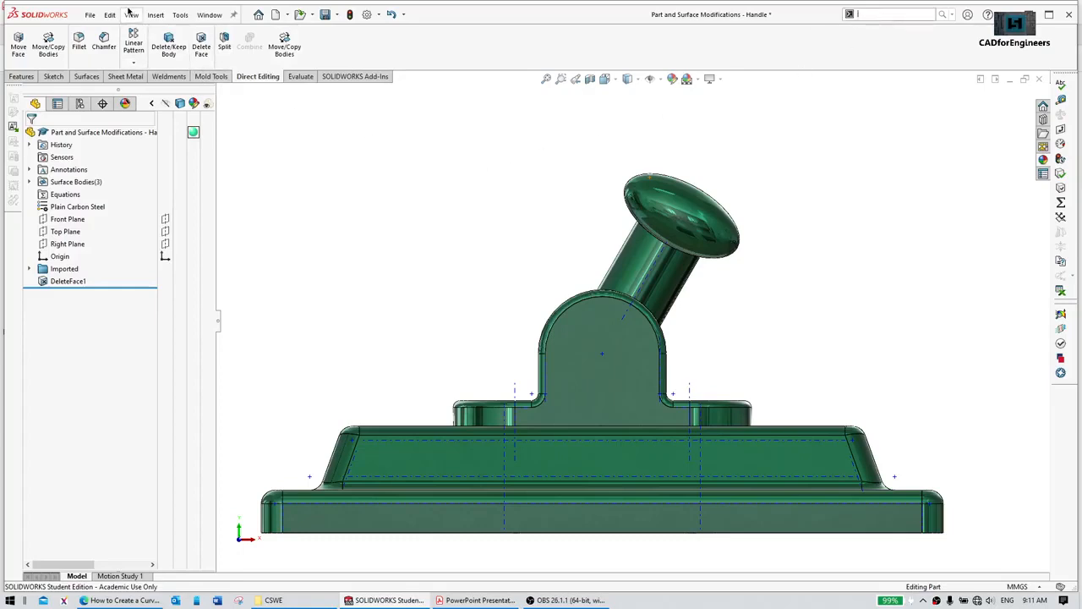
click(156, 15)
mouse_move(174, 60)
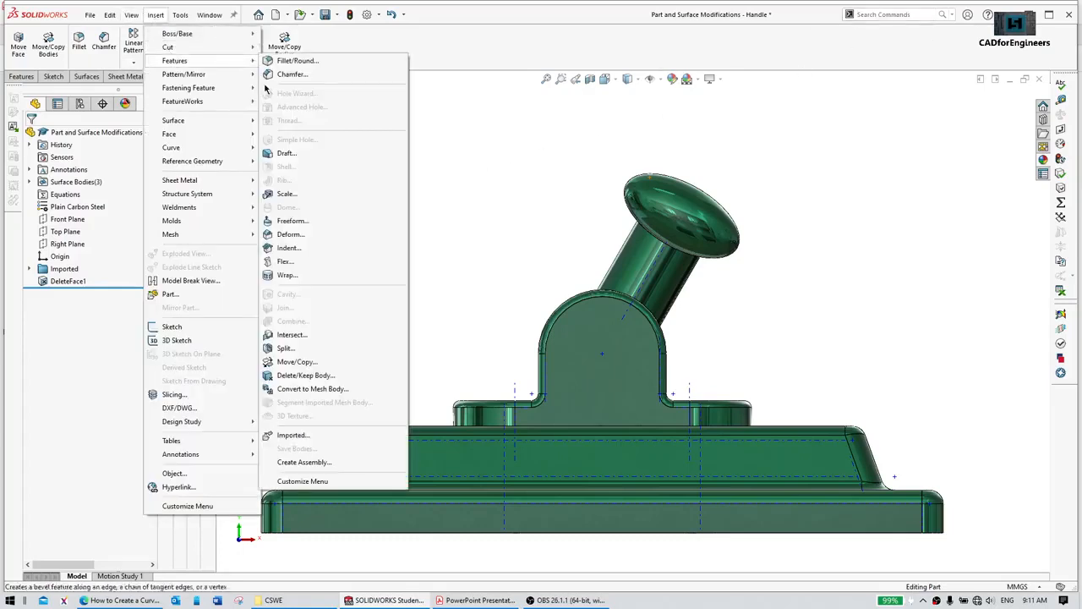
click(322, 362)
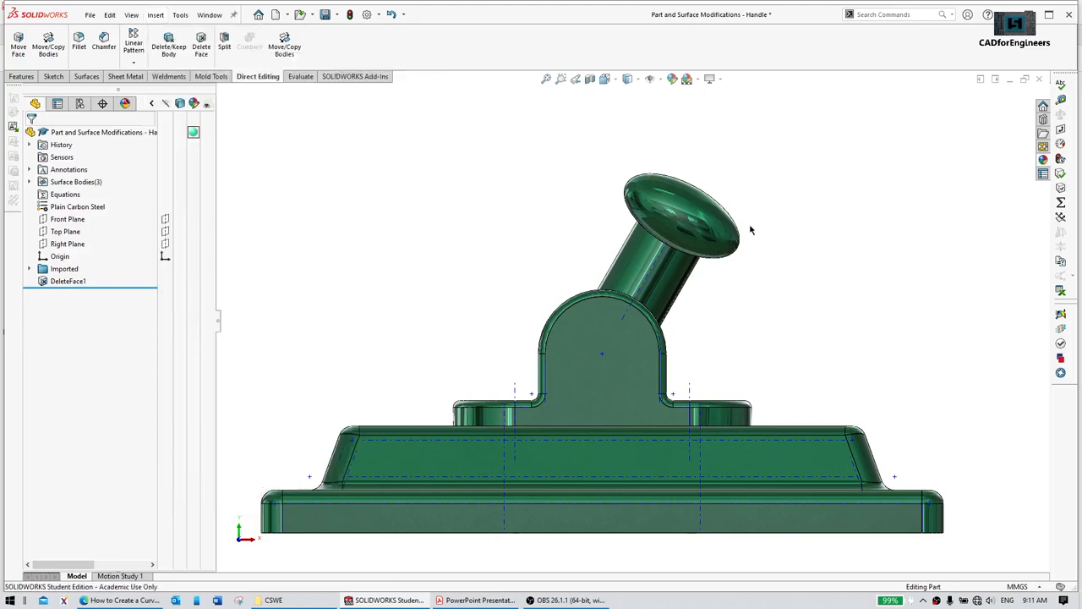
key(s)
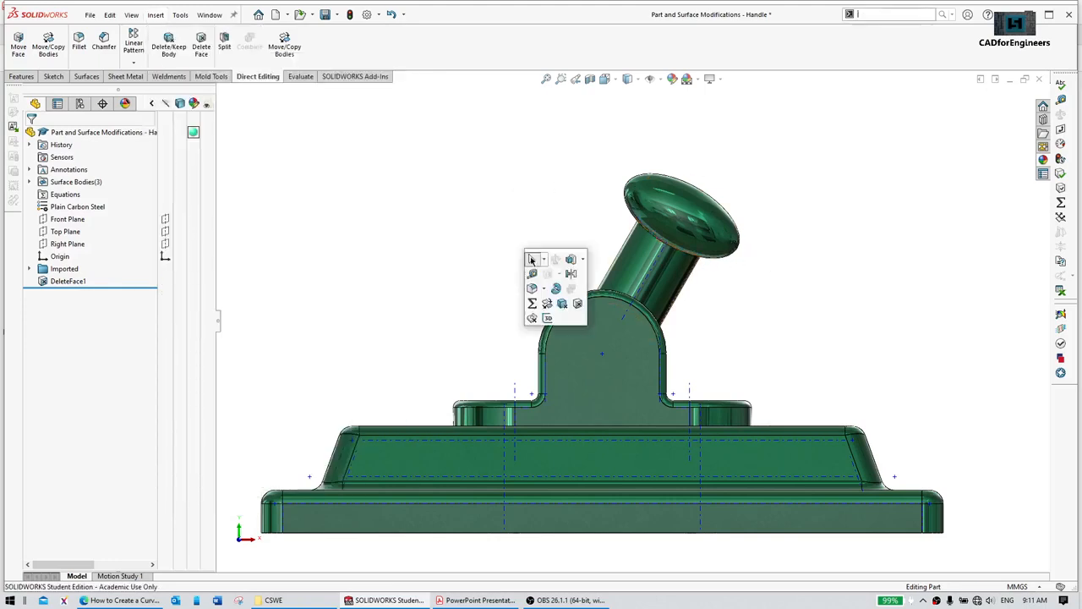
click(545, 306)
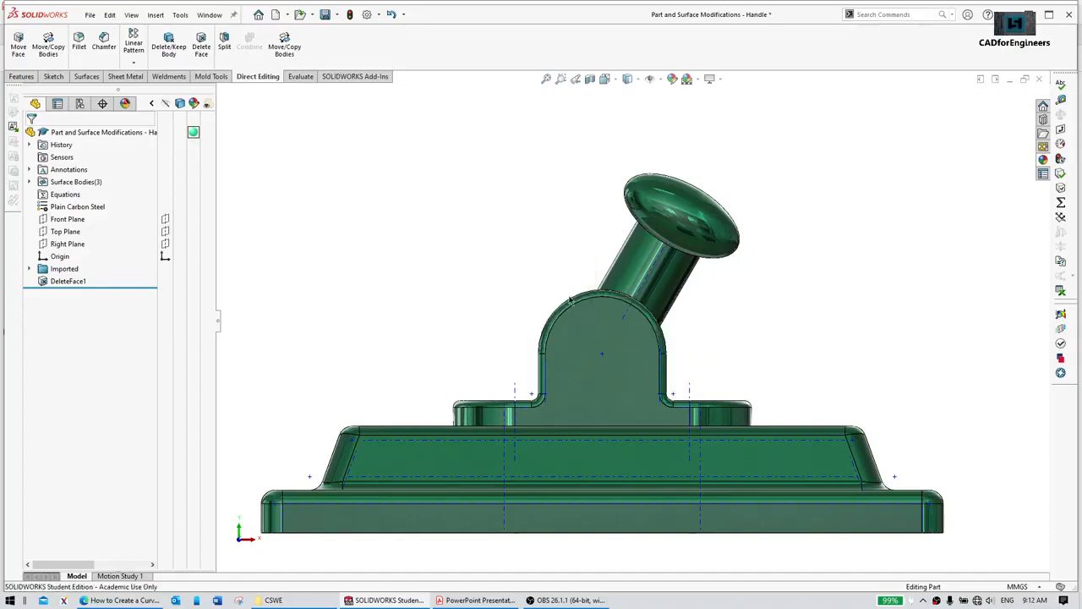
click(684, 223)
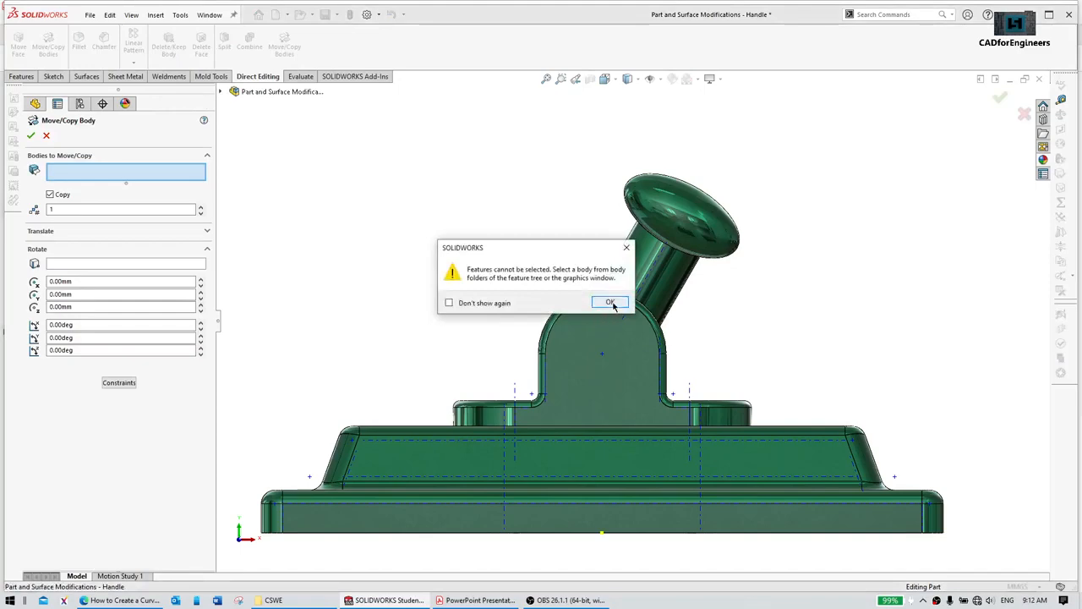
click(613, 308)
Step: Choose the handle's surface body DeleteFace1[2] from the surface bodies as the body to move or copy
middle_drag(529, 281, 561, 357)
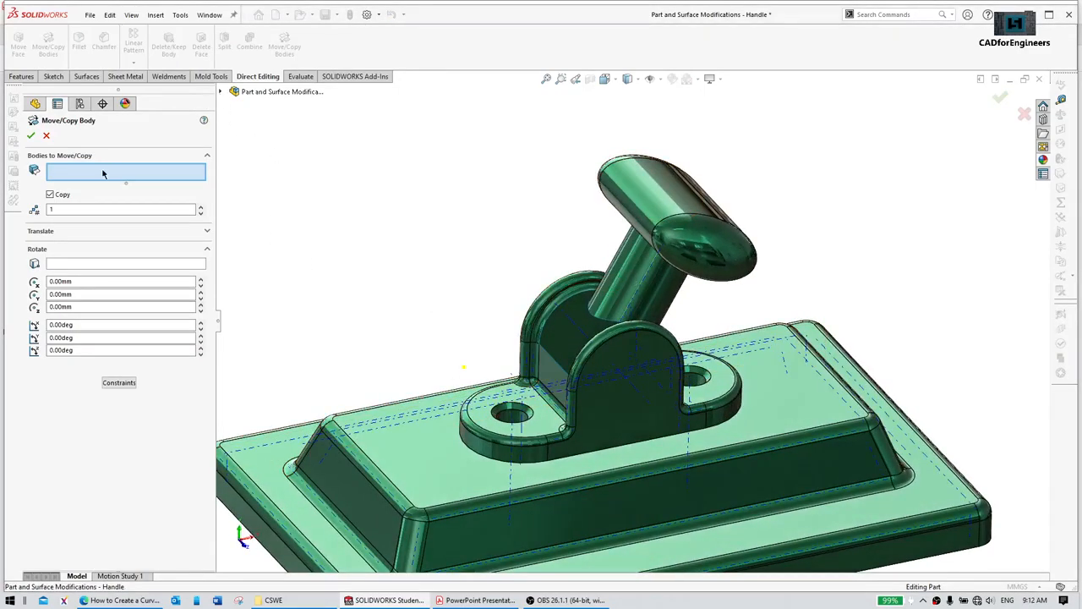
click(221, 94)
click(221, 93)
click(221, 93)
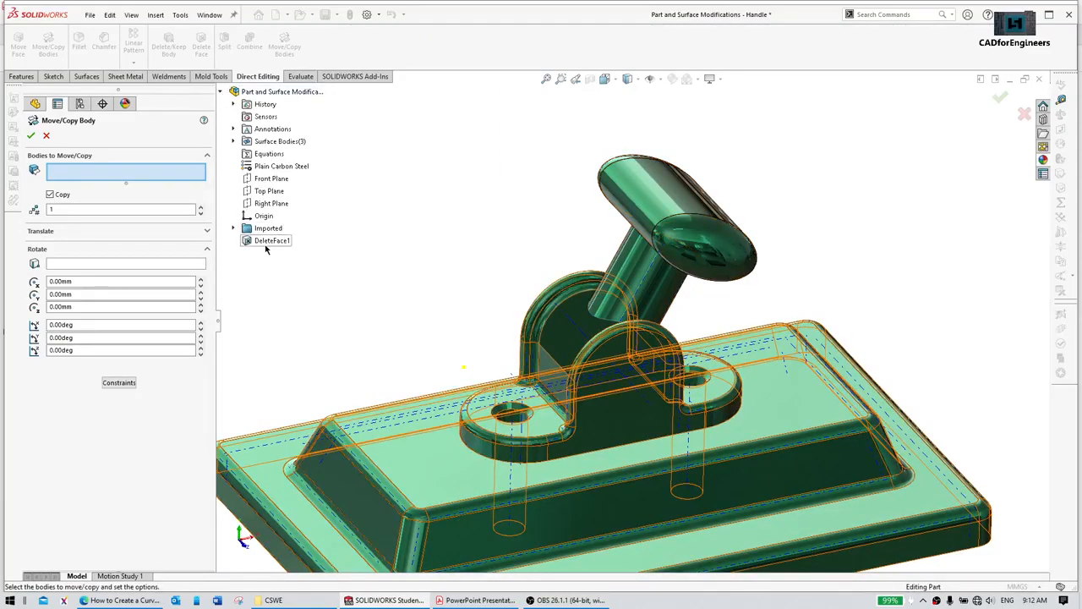
click(232, 142)
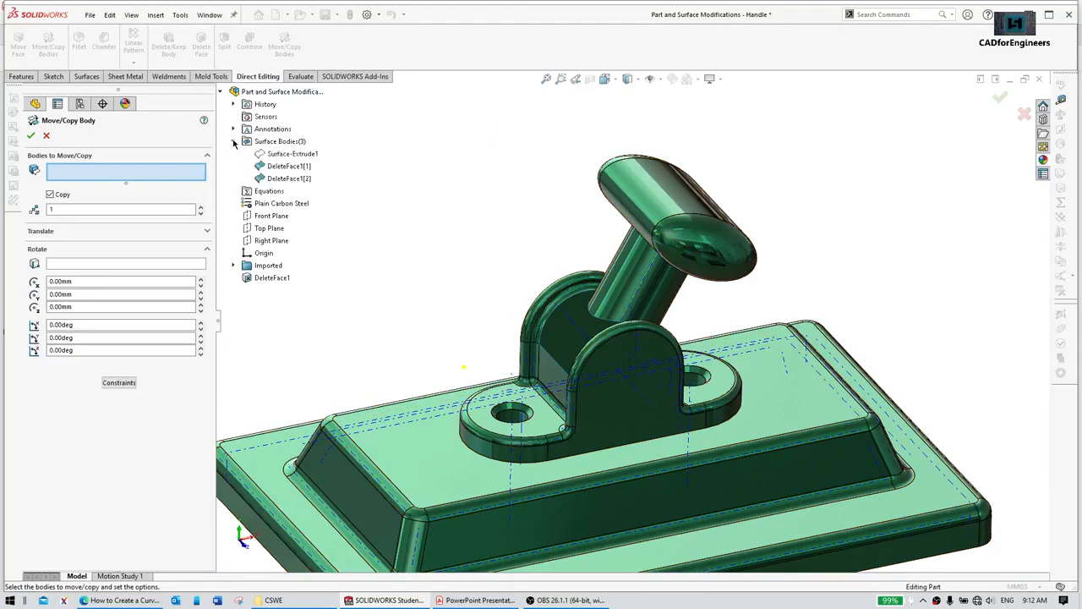
click(289, 179)
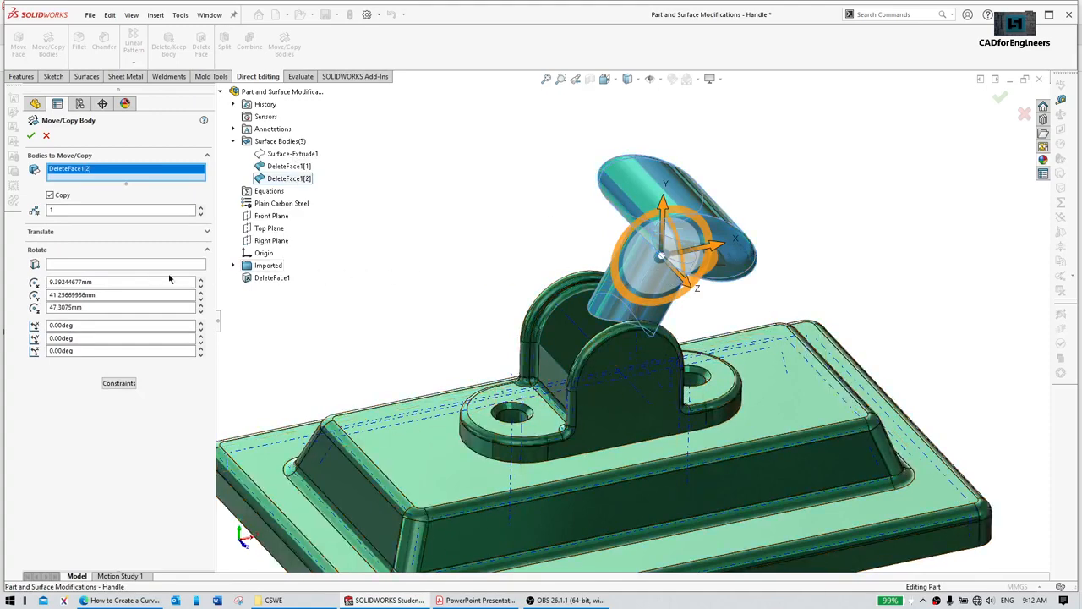
Step: Rotate one copy of the handle body 30° about the pivot's temporary axis so that it stands upright
click(151, 267)
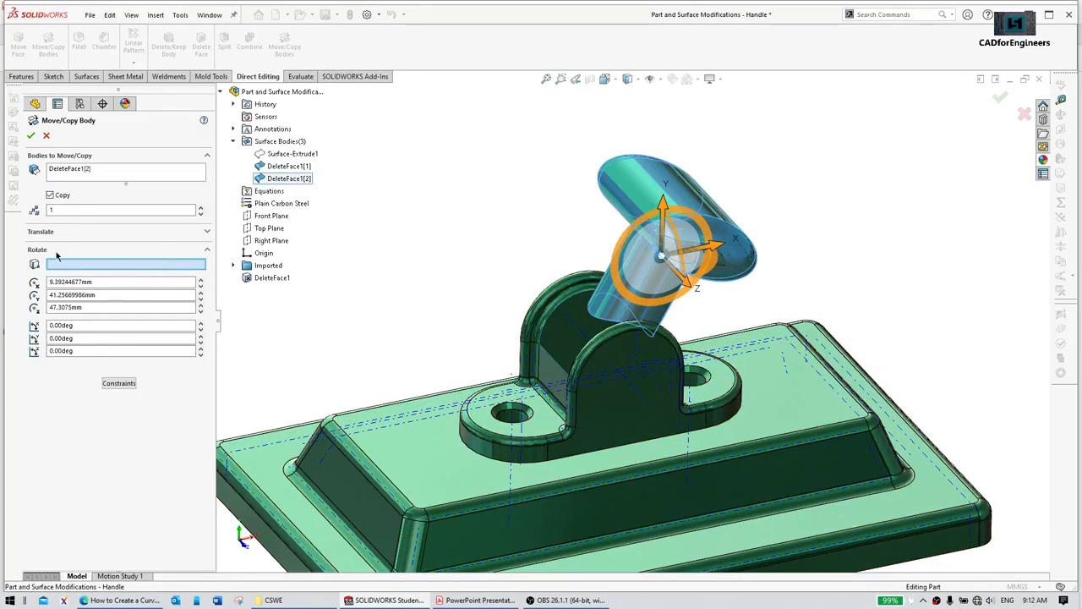
click(640, 396)
middle_drag(800, 304, 787, 271)
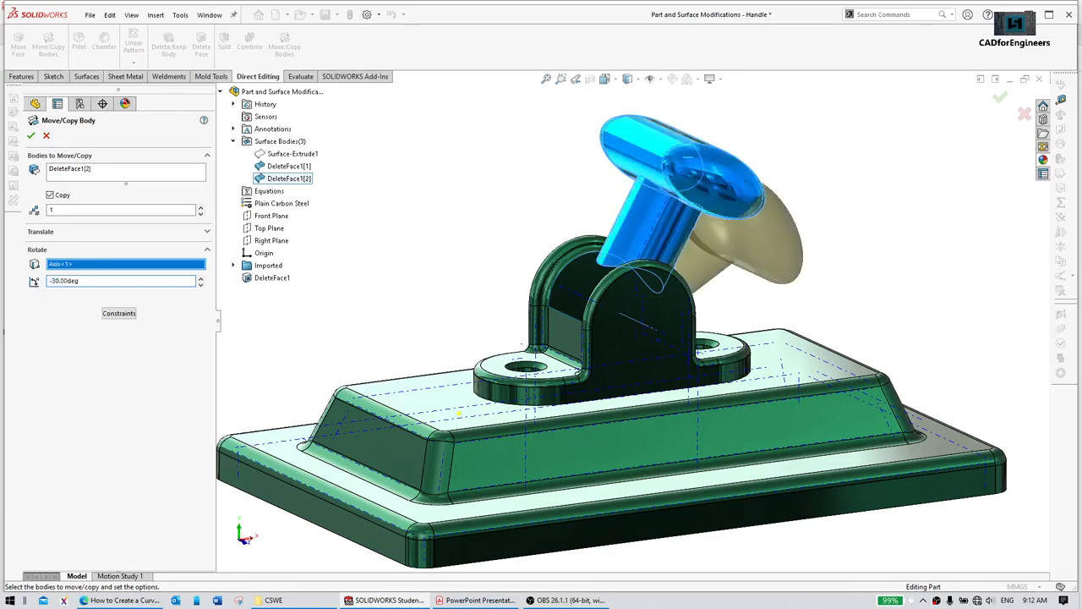
text(-)
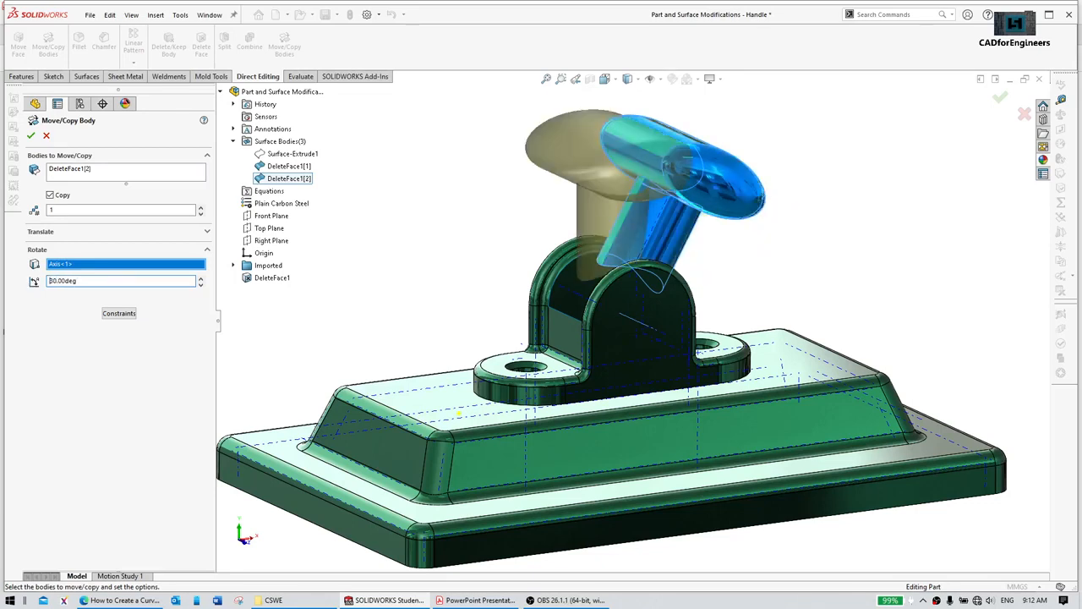
mouse_move(561, 296)
middle_down()
mouse_move(604, 283)
mouse_move(572, 305)
middle_up()
middle_drag(715, 257, 803, 264)
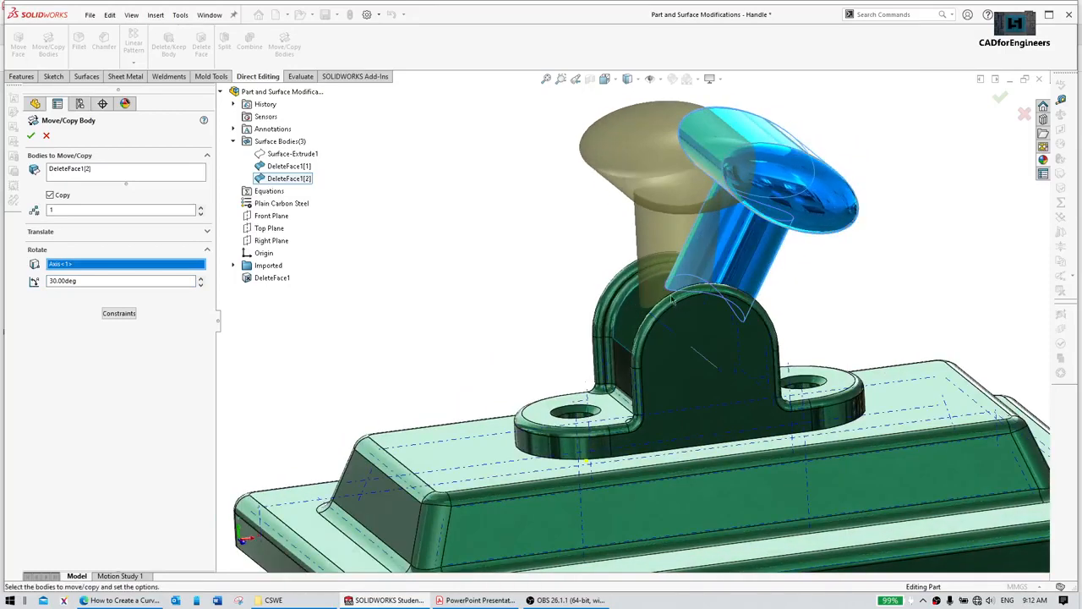
click(31, 136)
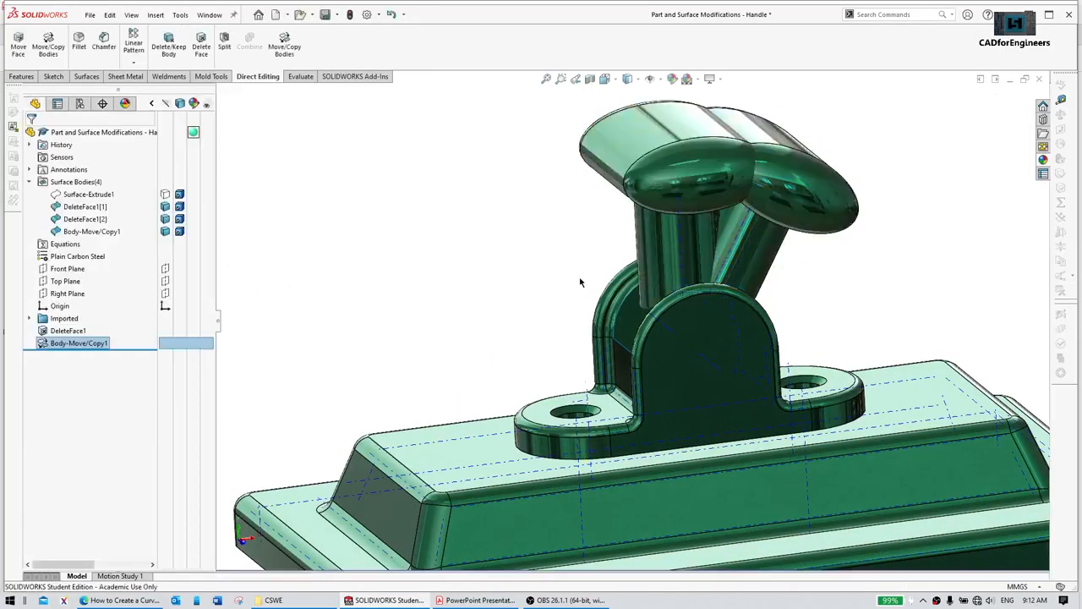
Step: Edit the Body-Move/Copy1 feature to rotate the original handle body instead of making a copy
right_click(75, 342)
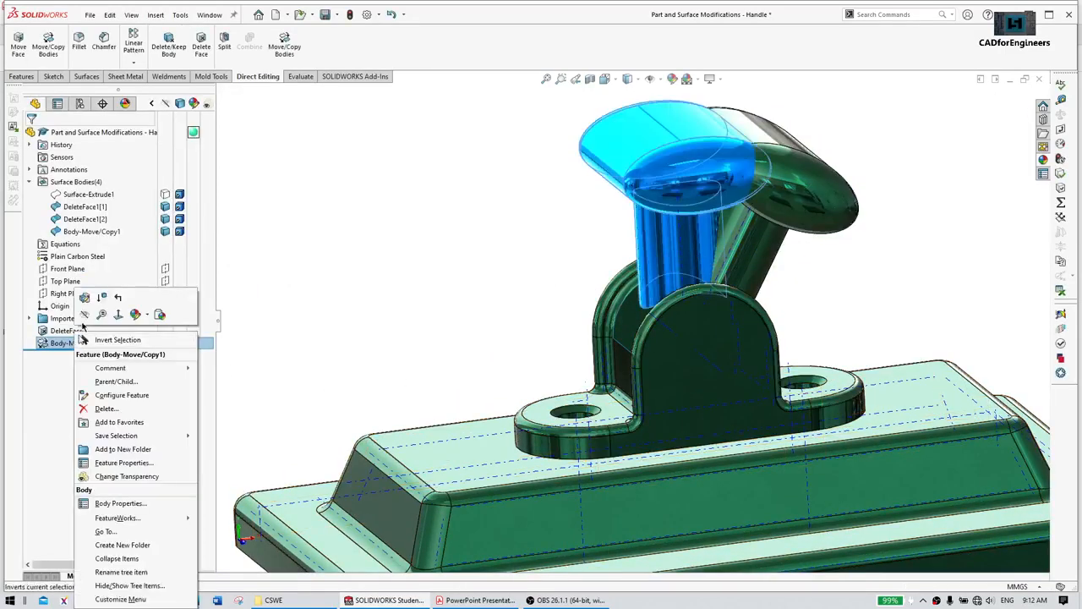
click(88, 306)
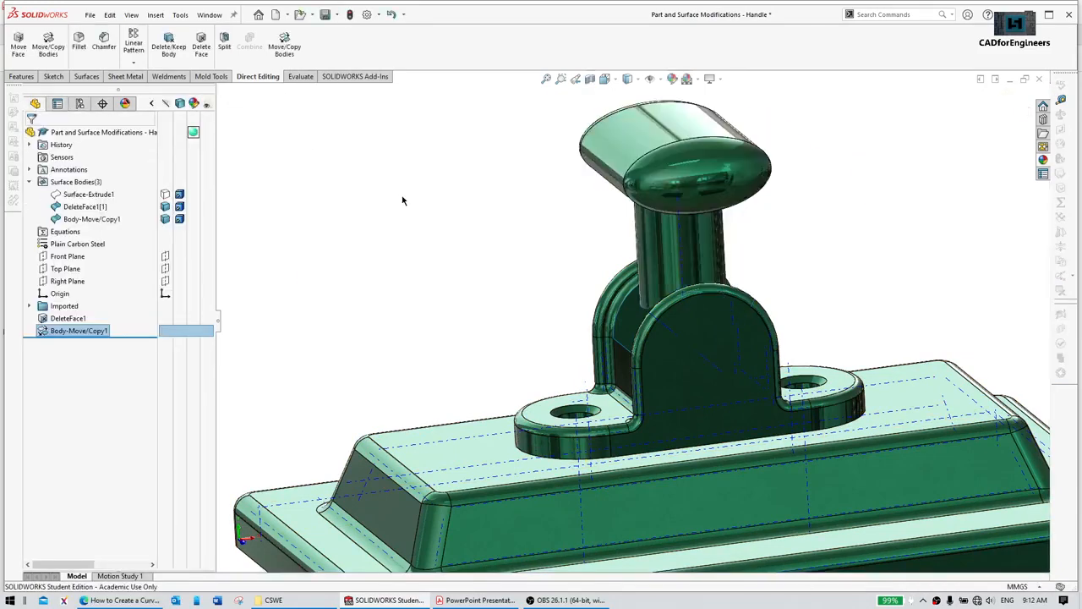
middle_drag(650, 292, 852, 395)
scroll(690, 347, down, 6)
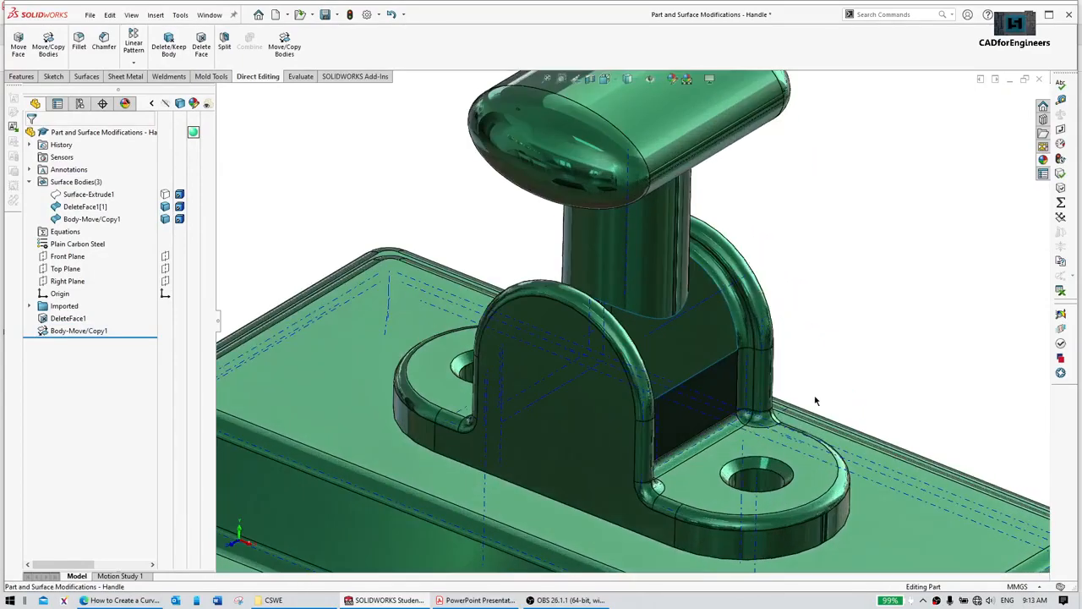
Step: Start a lofted surface with the two straight upper edges of the pivot block's open gap as profiles
middle_drag(686, 347, 556, 341)
scroll(736, 338, down, 3)
ctrl+middle_drag(708, 323, 747, 339)
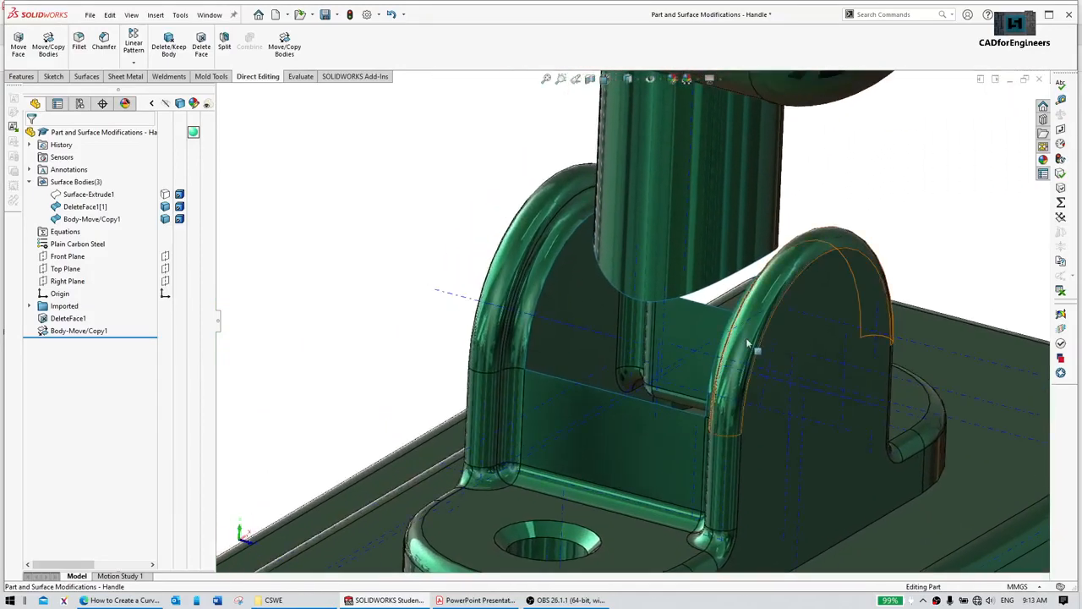
click(706, 311)
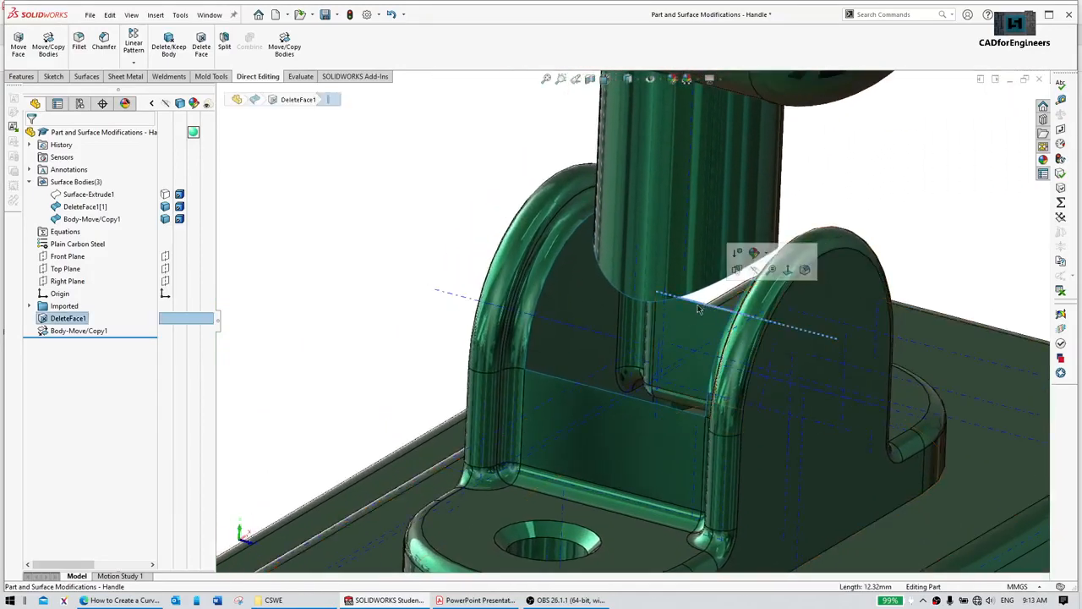
ctrl+click(569, 383)
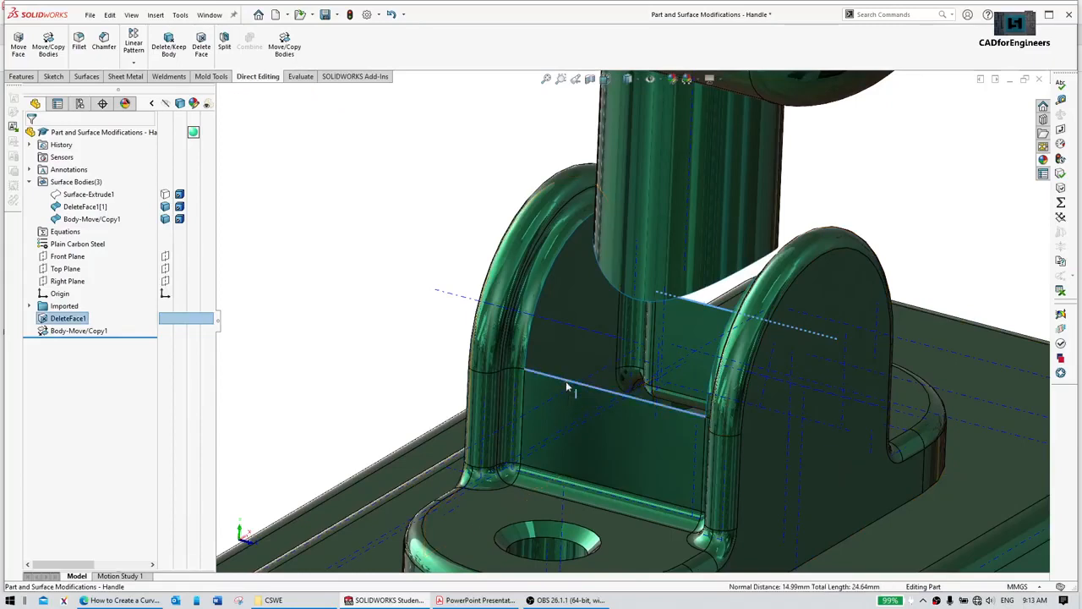
click(88, 76)
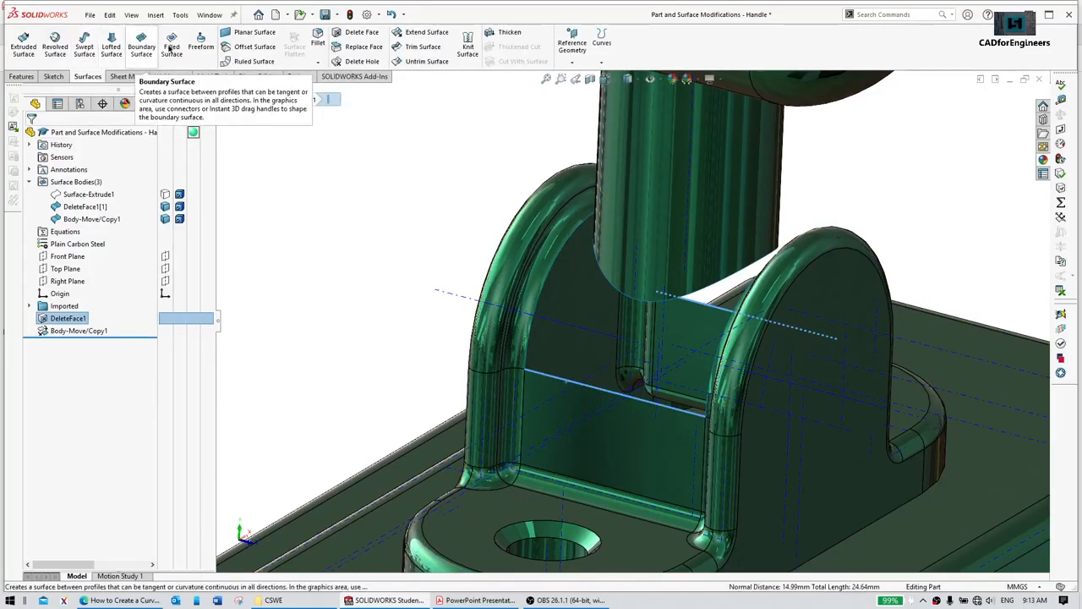
click(116, 53)
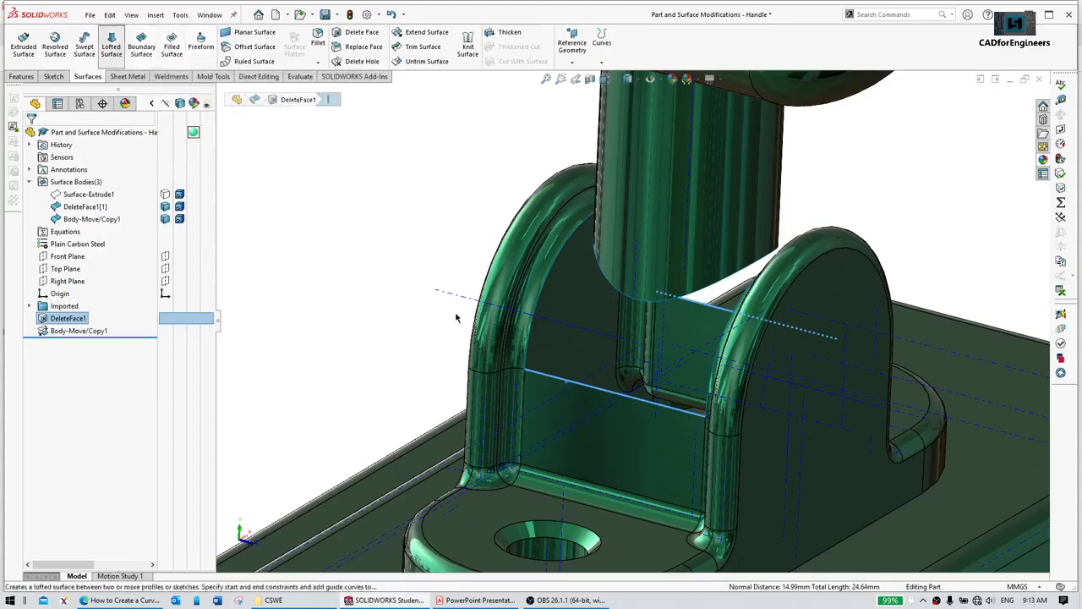
Step: Add the arched inner edge of the pivot bracket as the loft's guide curve, finish the surface and inspect it around the stem
click(203, 281)
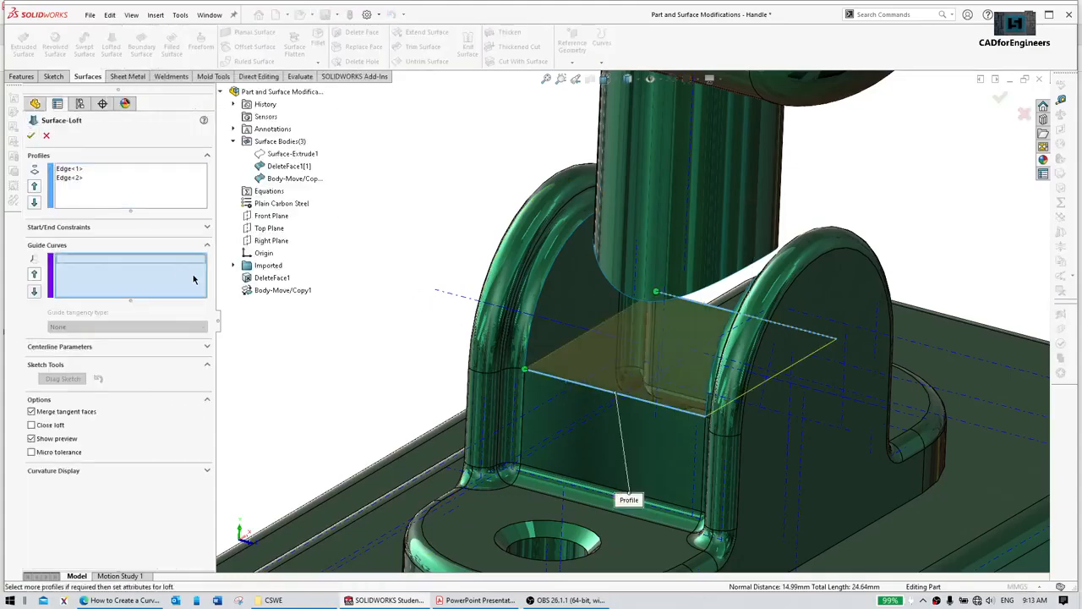
click(558, 256)
middle_drag(798, 283, 630, 277)
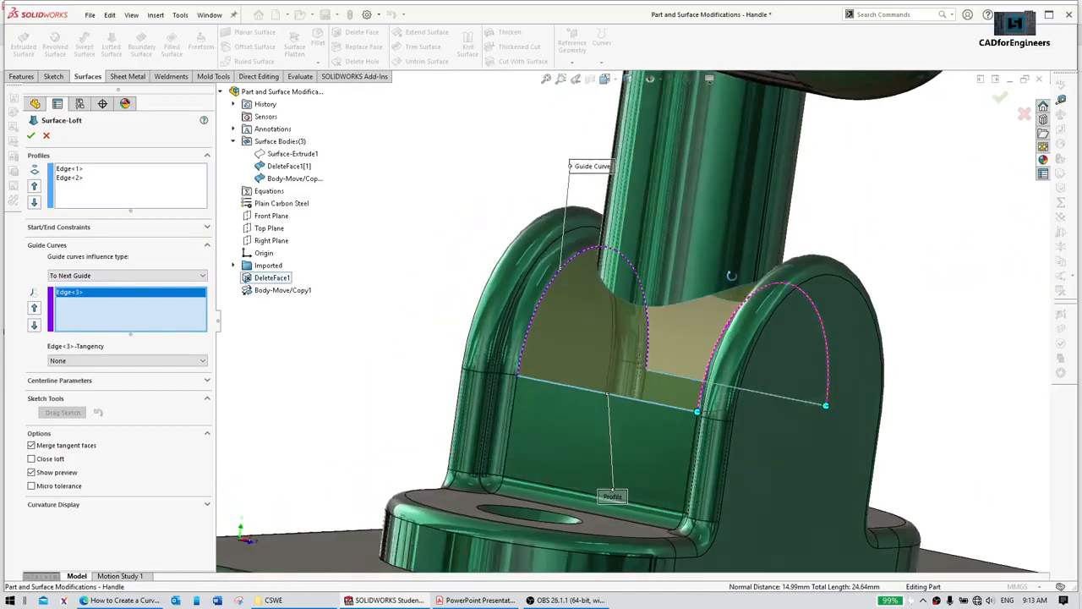
click(32, 137)
middle_drag(608, 279, 786, 336)
scroll(761, 347, up, 4)
scroll(738, 255, down, 2)
middle_drag(740, 258, 689, 179)
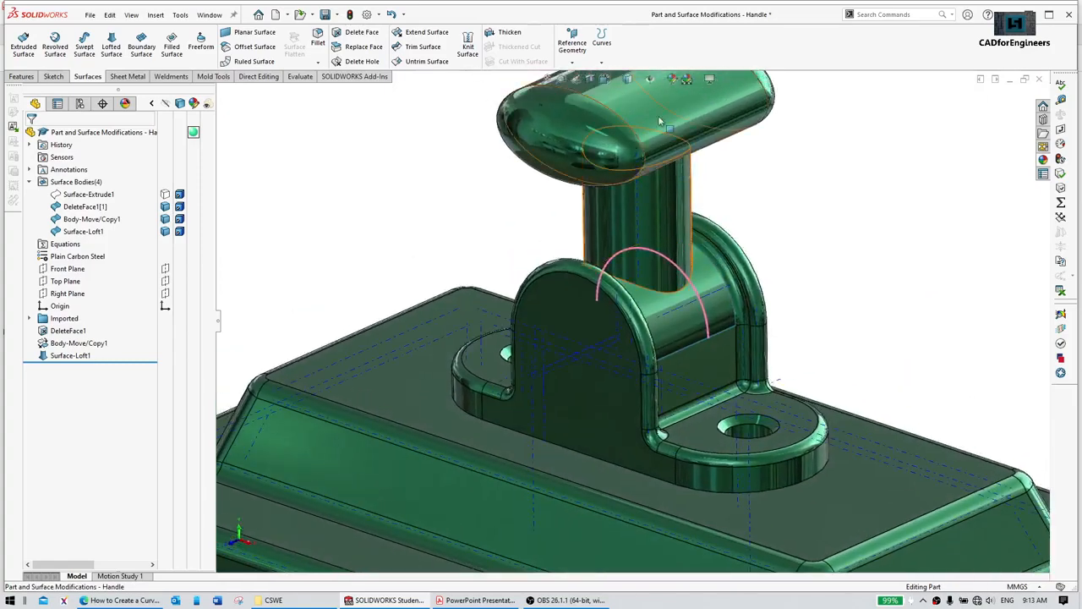
scroll(702, 293, down, 2)
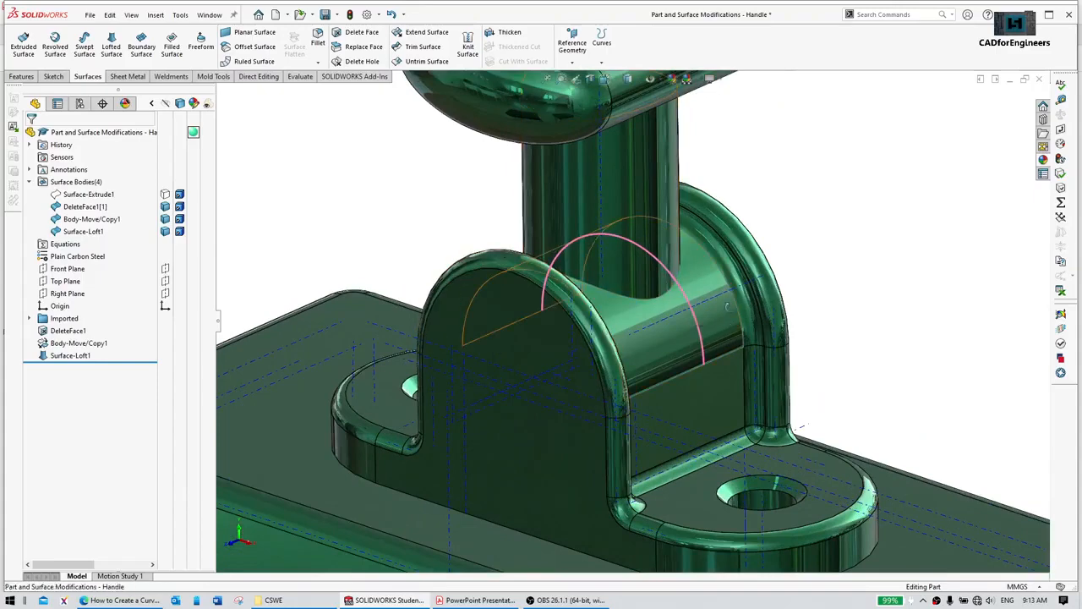
Step: Isolate the rotated handle body together with the lofted pivot surface
middle_drag(605, 296, 634, 211)
click(645, 181)
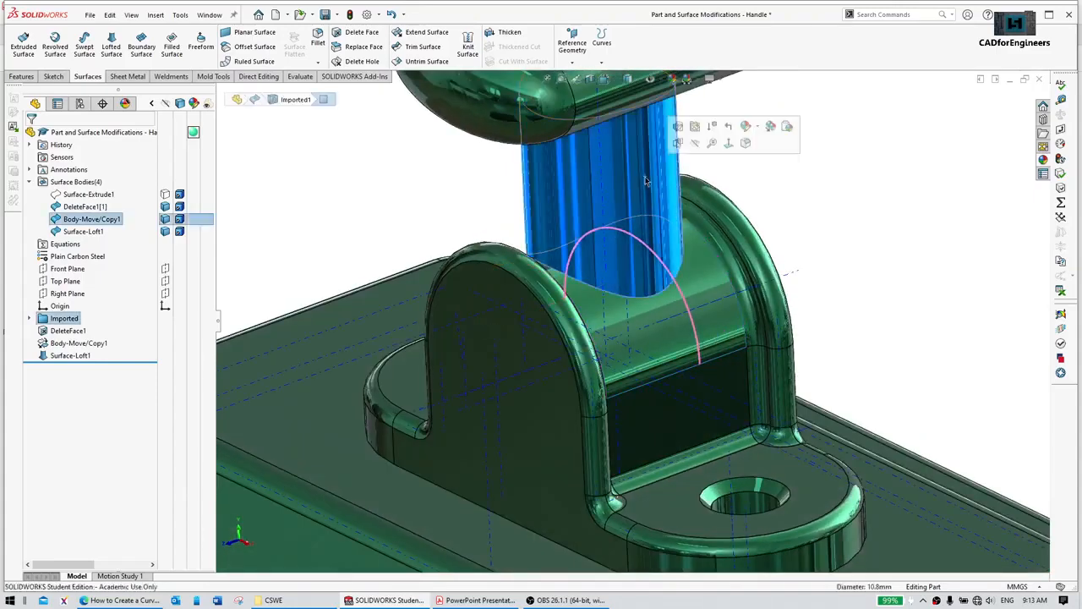
ctrl+click(698, 288)
right_click(698, 282)
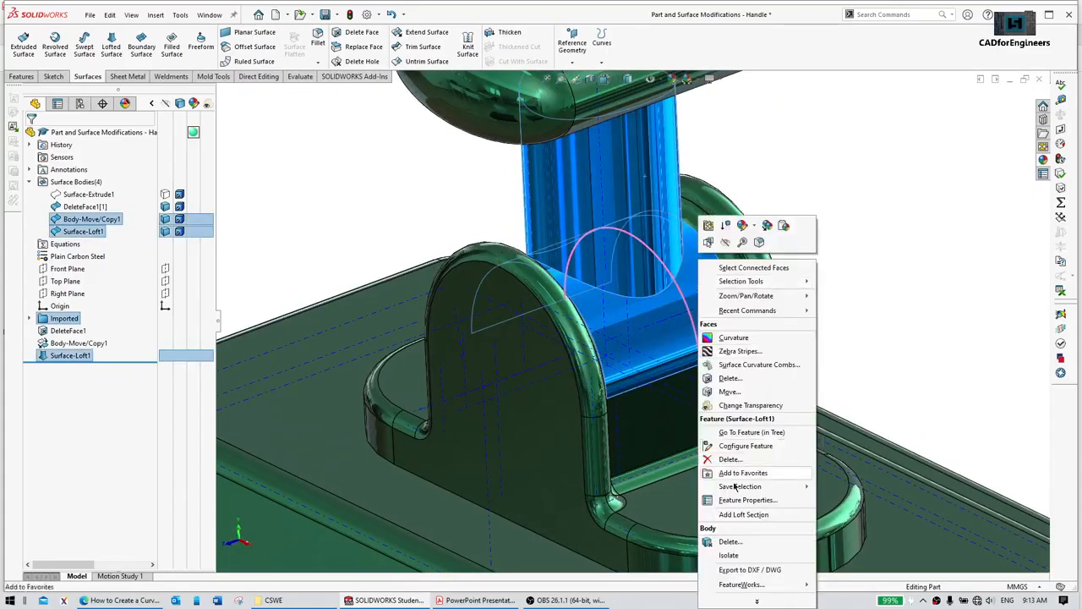
click(728, 555)
Step: Set up a mutual surface trim between the handle body and the lofted pivot surface, with the picked pieces removed
middle_drag(704, 325, 768, 155)
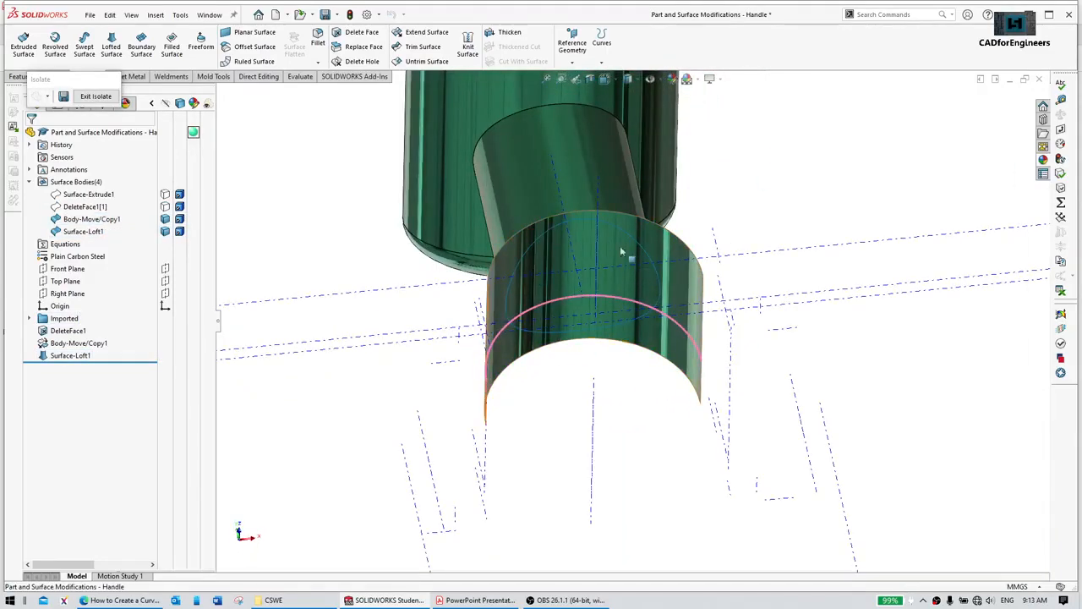
middle_drag(498, 213, 606, 221)
scroll(626, 230, down, 3)
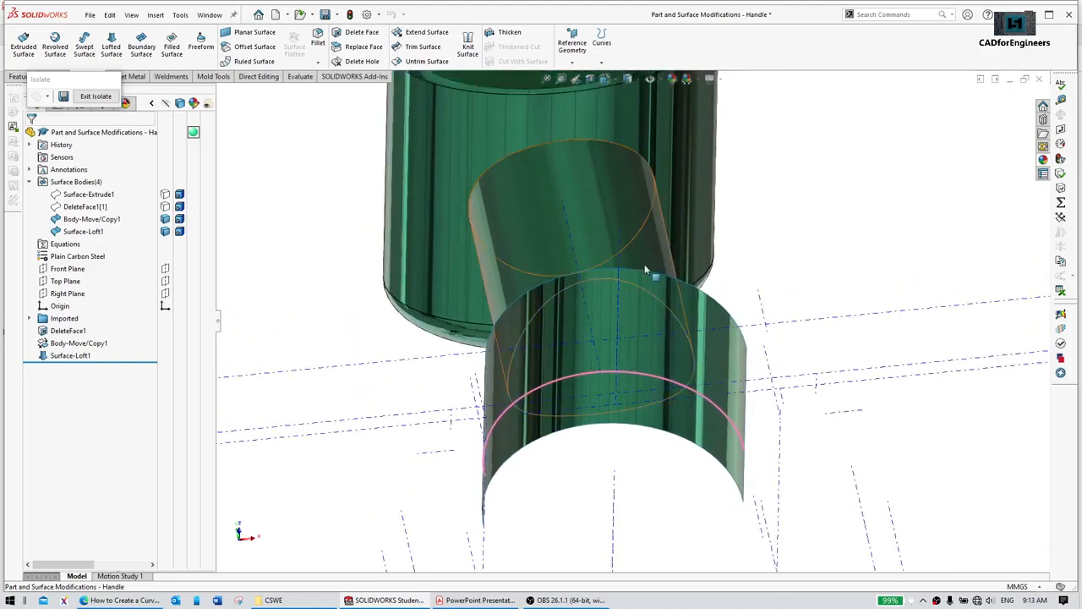
click(421, 48)
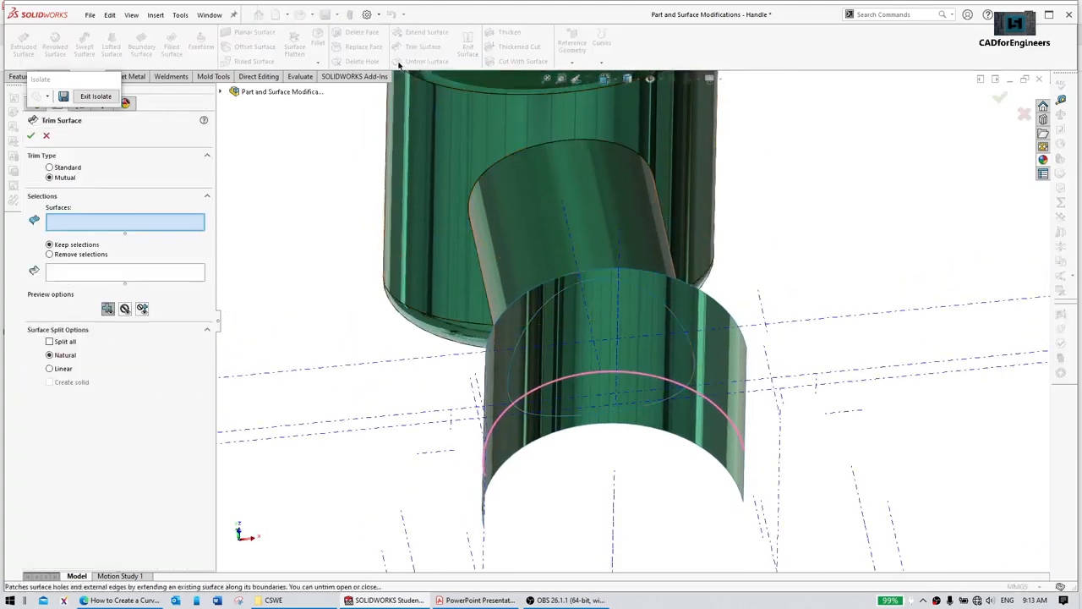
click(628, 226)
click(723, 347)
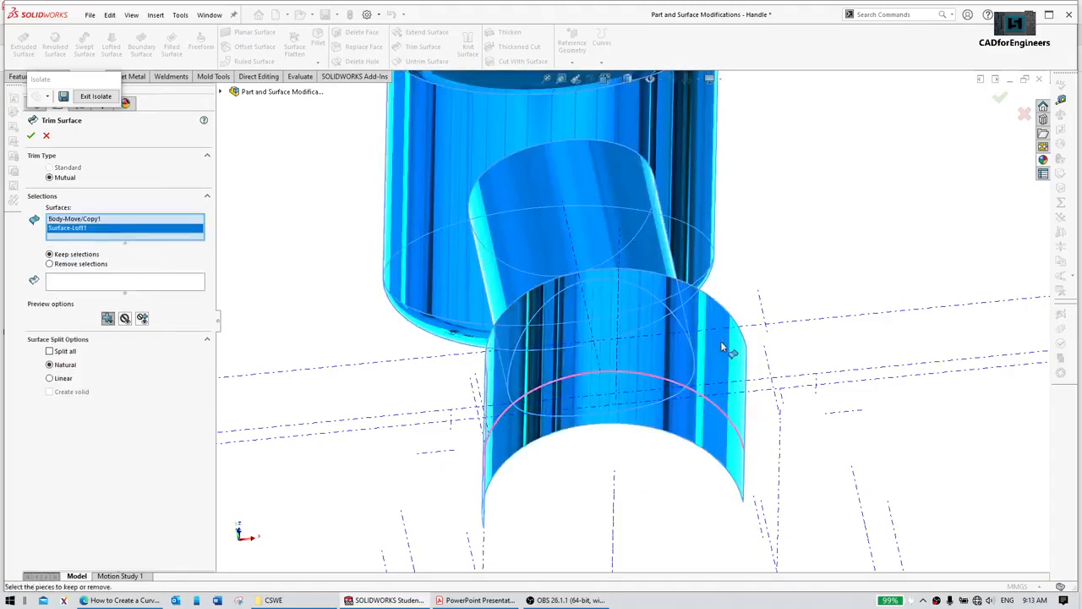
click(92, 280)
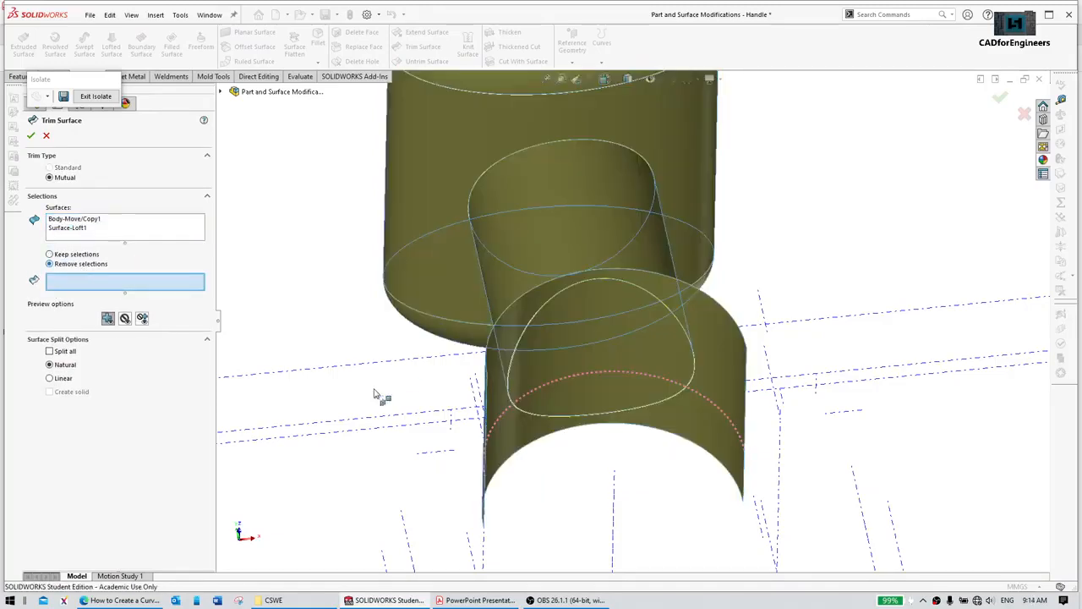
click(636, 332)
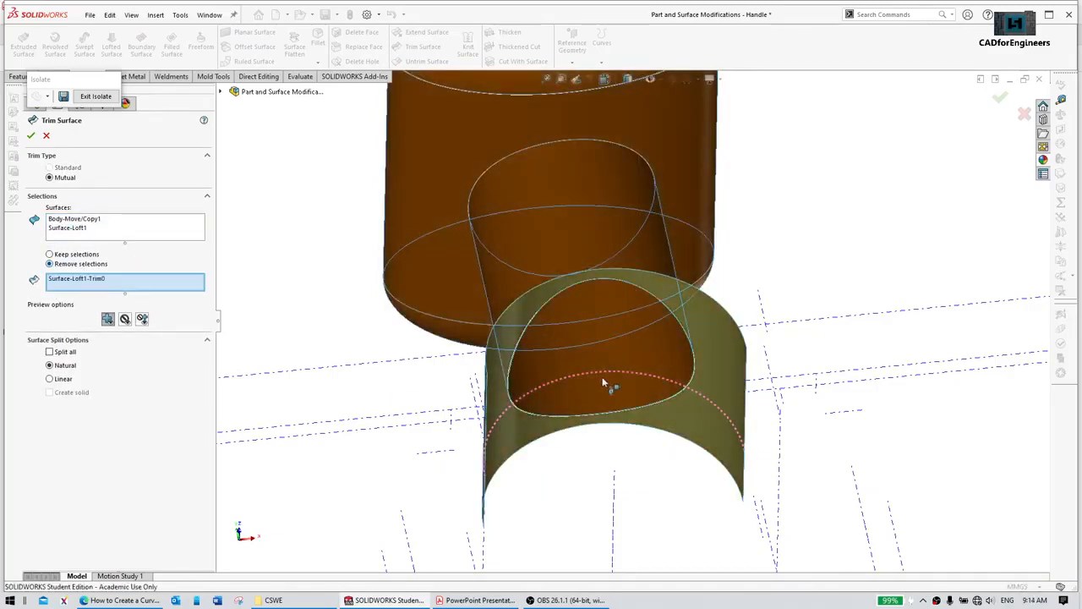
click(628, 347)
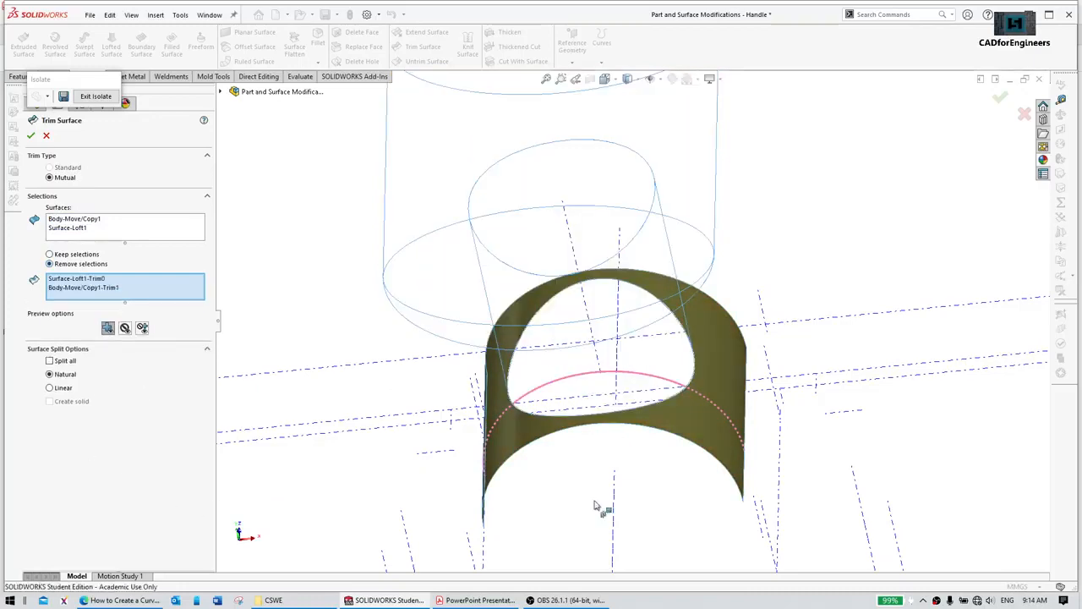
click(100, 282)
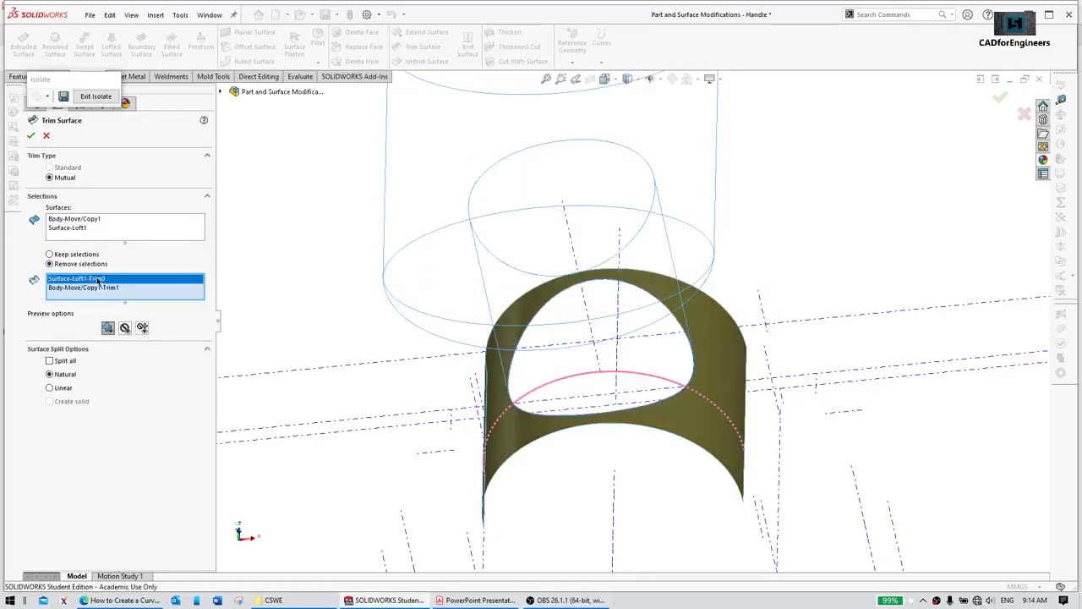
right_click(97, 279)
click(117, 301)
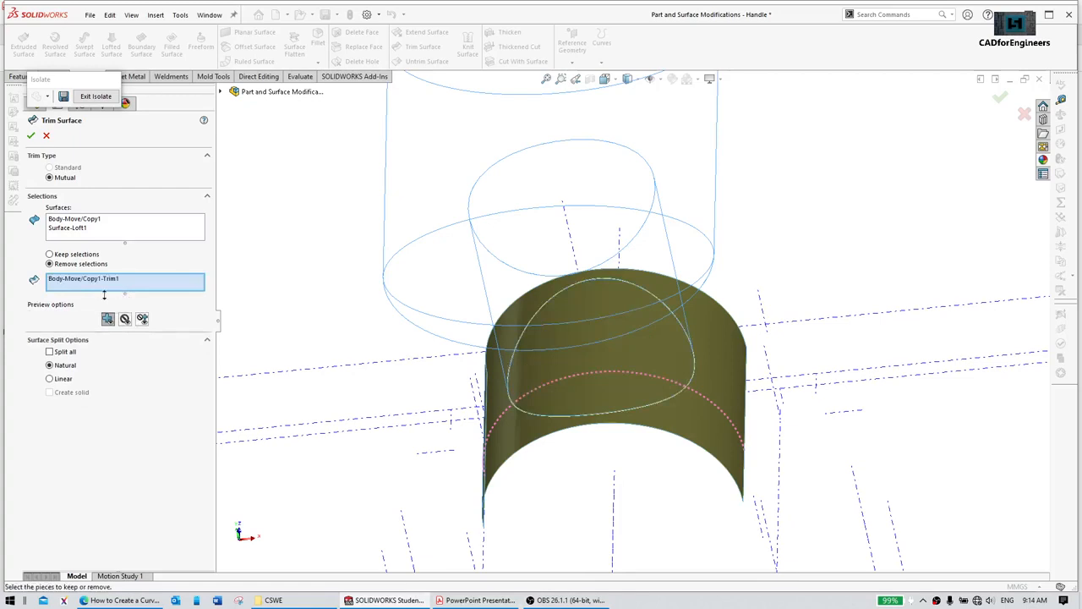
right_click(87, 284)
click(108, 304)
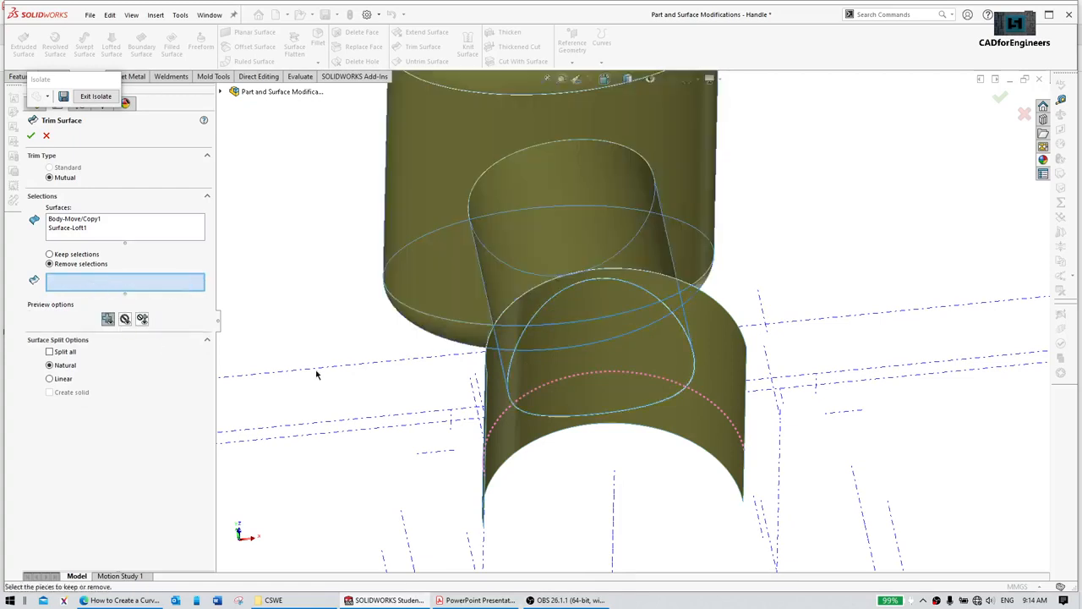
Step: Remove the loft patch enclosed by the handle stem, complete the trim and exit the isolated display
click(609, 359)
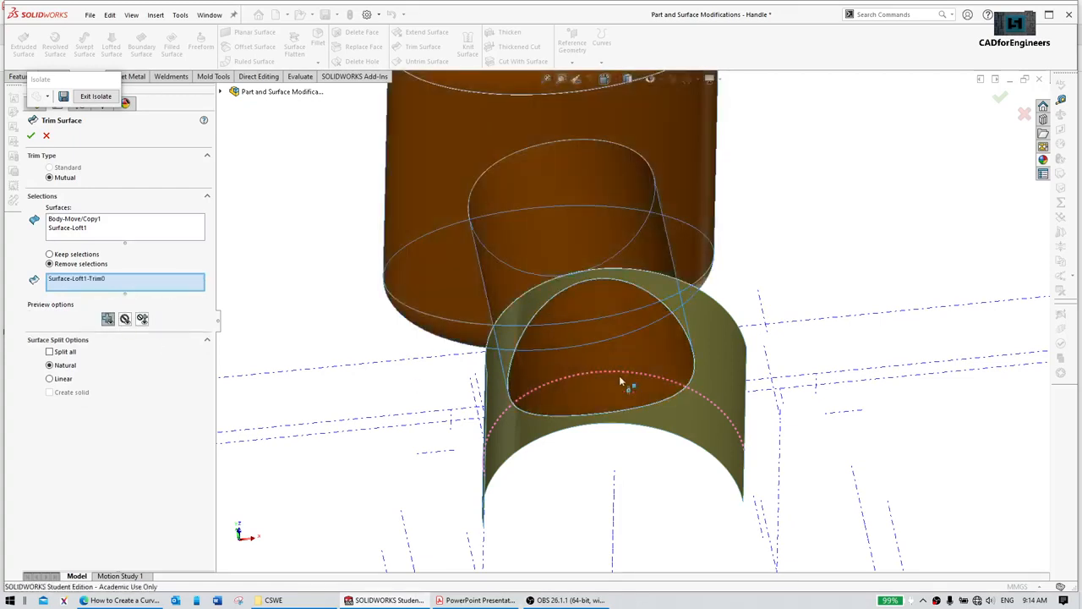
click(31, 135)
middle_drag(845, 269, 447, 268)
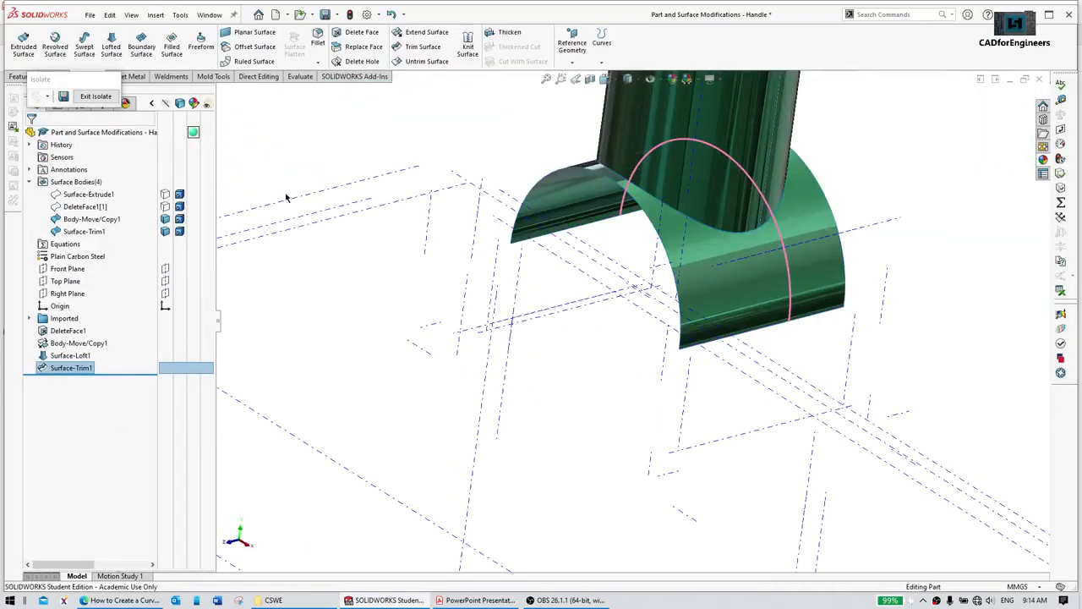
click(97, 100)
scroll(703, 283, up, 6)
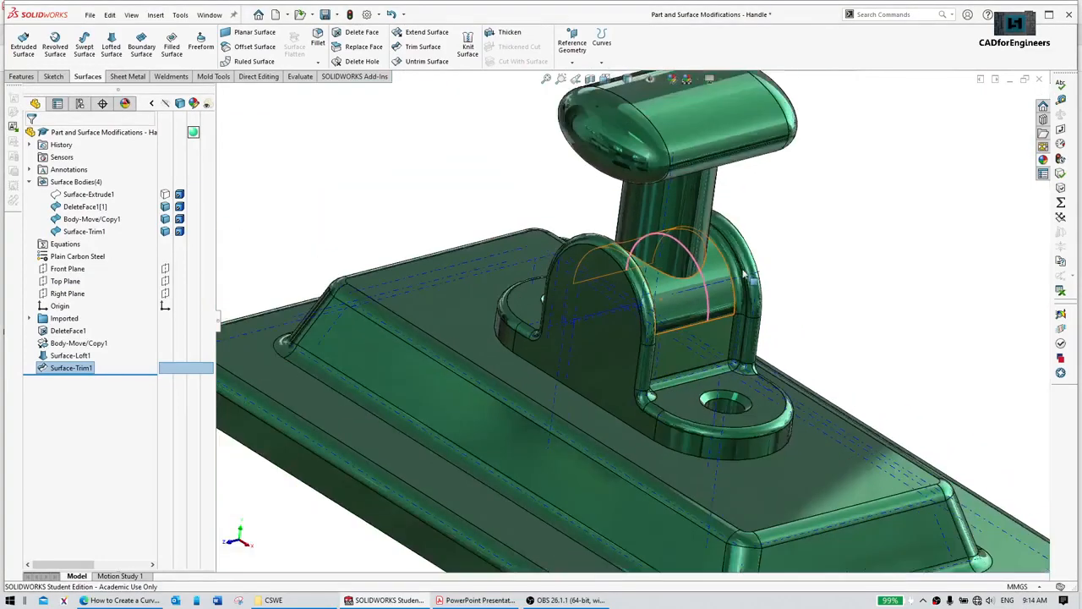
right_drag(792, 236, 813, 202)
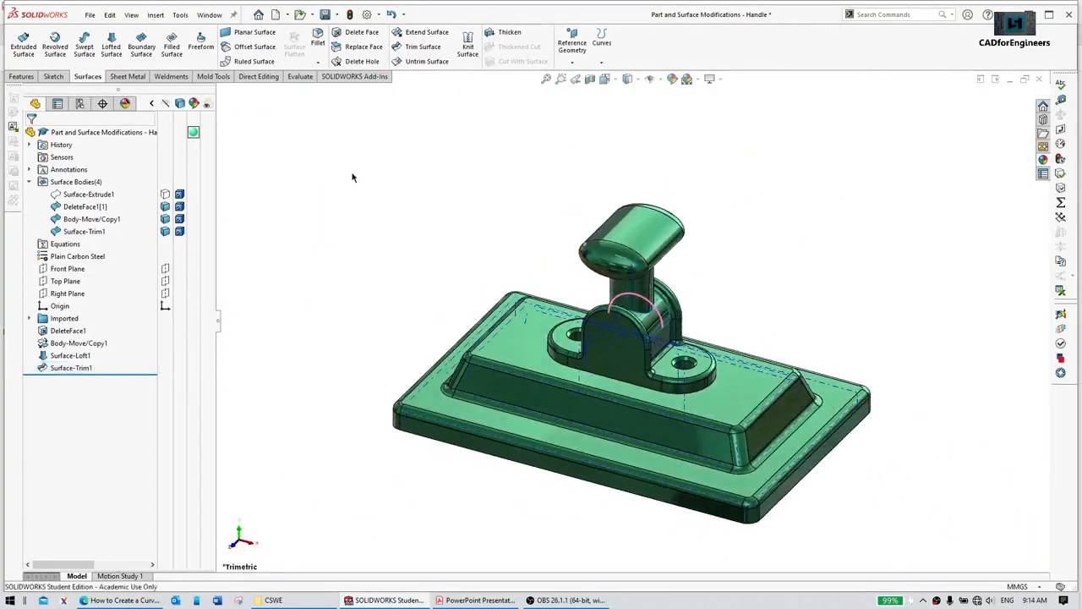
Step: Hide the temporary axes and rebuild the part
click(662, 79)
click(667, 110)
click(351, 16)
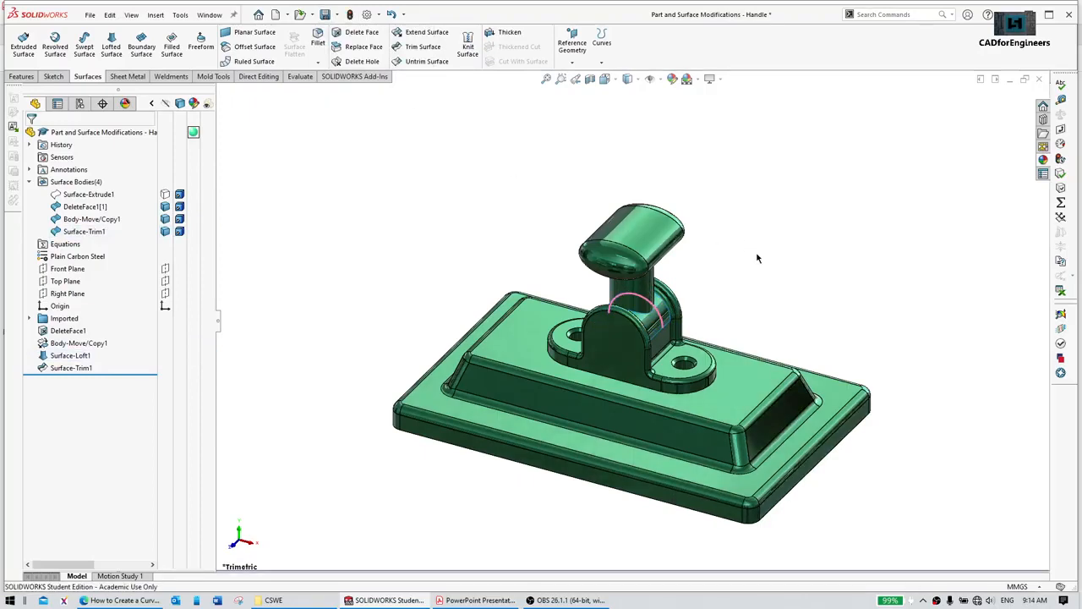
Step: Knit the handle, trimmed pivot and base surface bodies together with Create solid enabled
ctrl+middle_drag(751, 268, 754, 242)
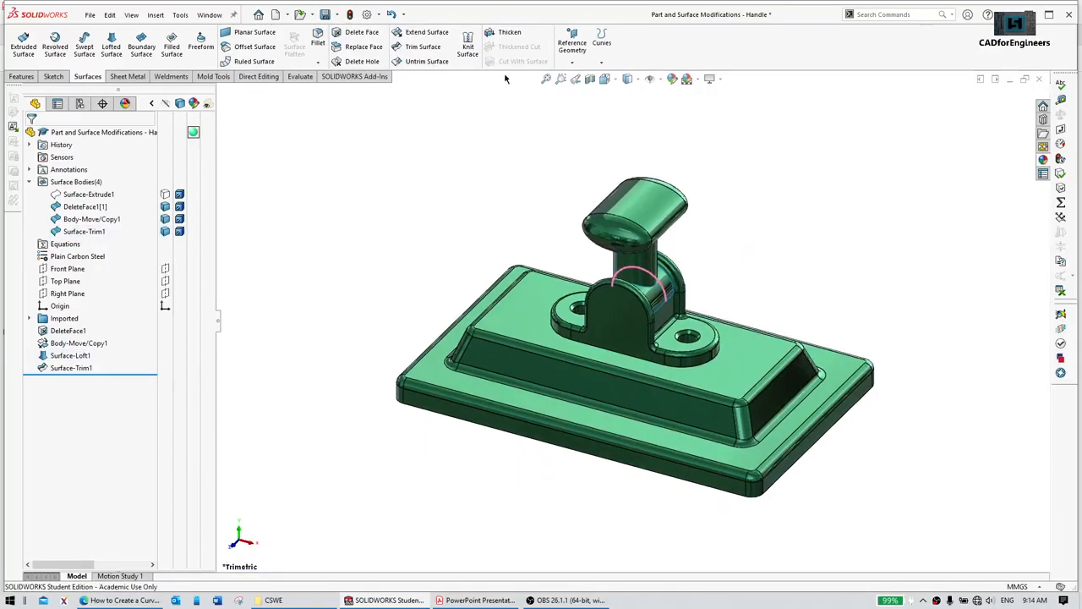
click(467, 46)
drag(402, 142, 934, 499)
click(532, 353)
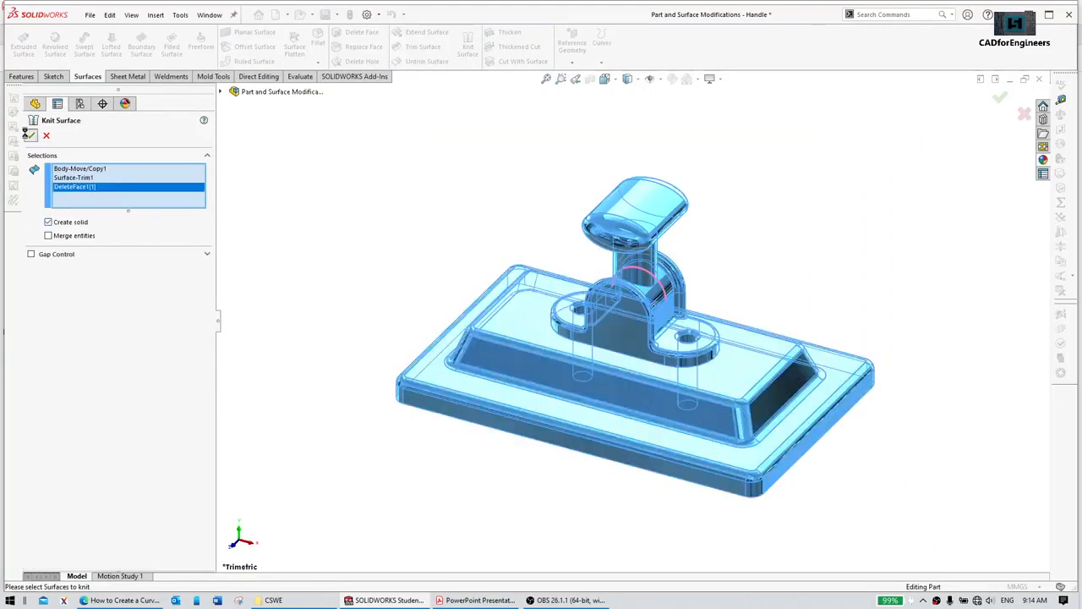
click(30, 136)
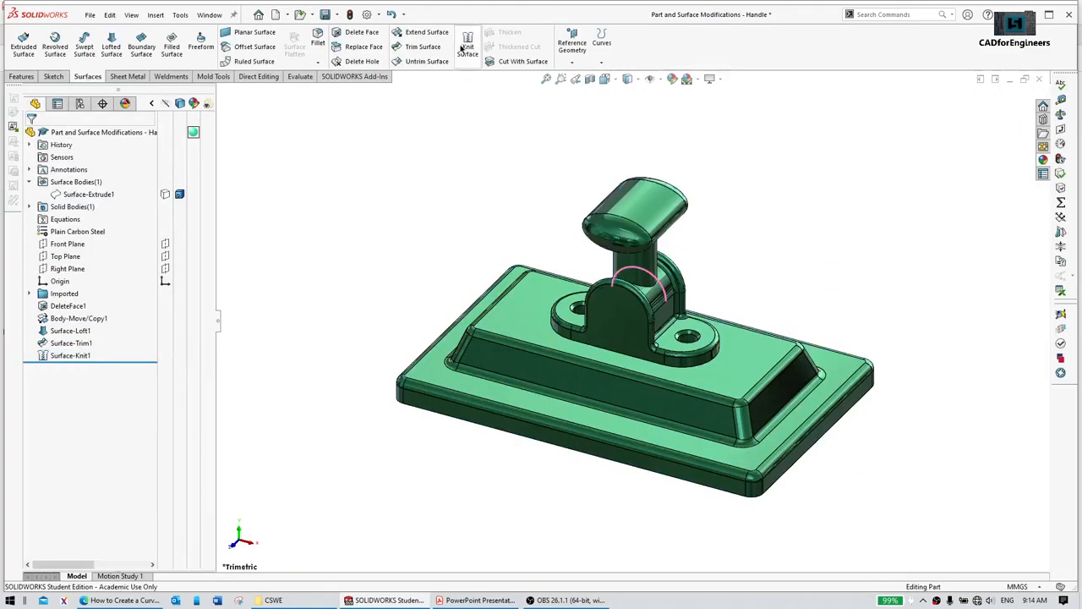
Step: Start a section view, show the hidden extruded surface and clear the Front Plane as the section plane
middle_drag(656, 302, 691, 332)
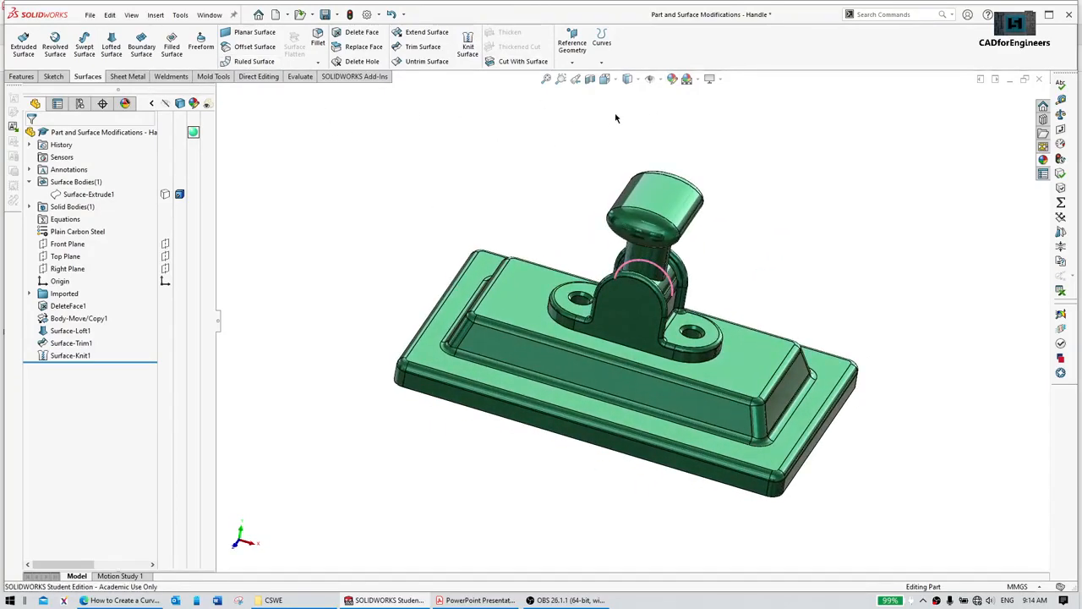
click(590, 79)
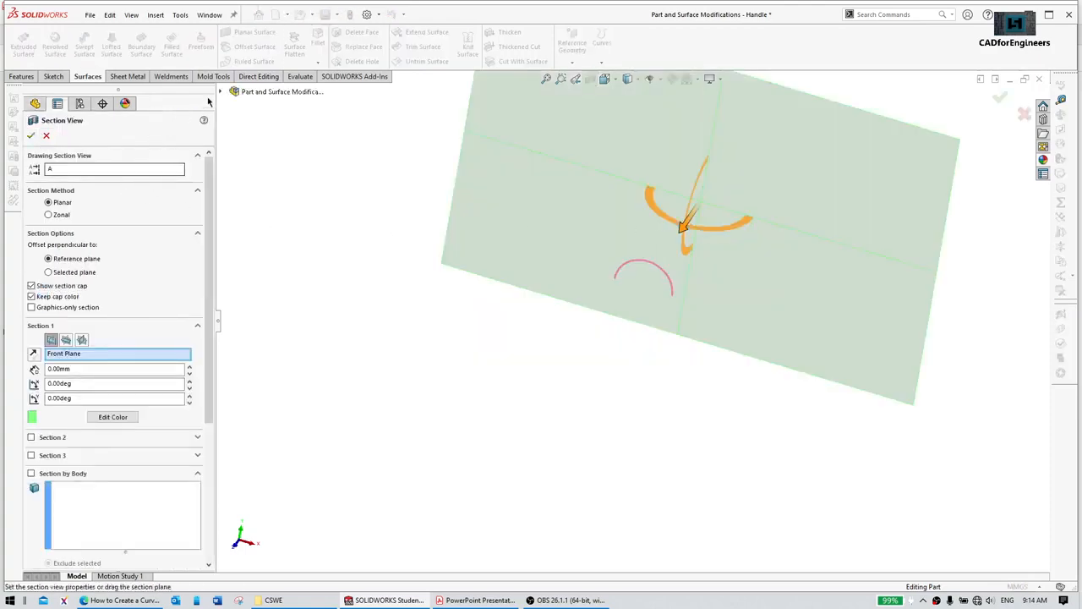
click(222, 93)
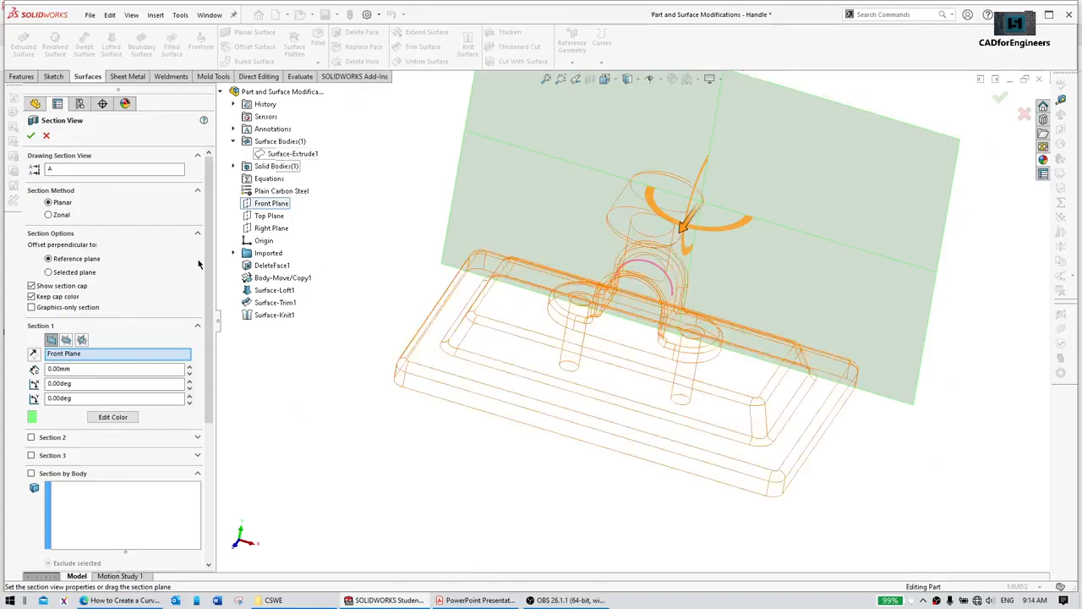
click(118, 353)
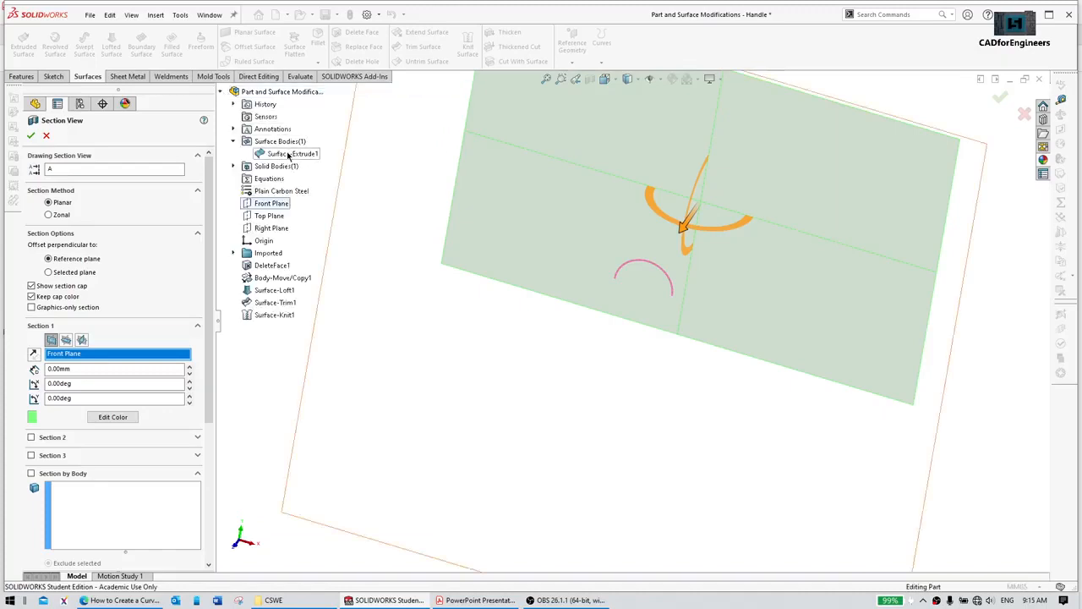
right_click(98, 358)
click(127, 363)
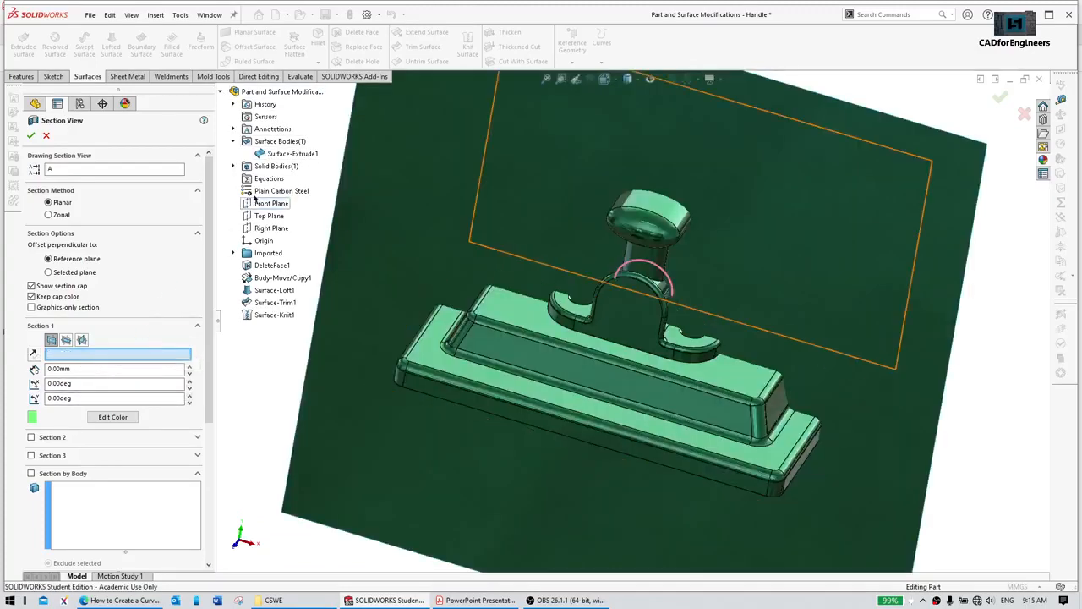
Step: Section the part along the face of the extruded surface, accept the section view and hide that surface
middle_drag(559, 370, 545, 364)
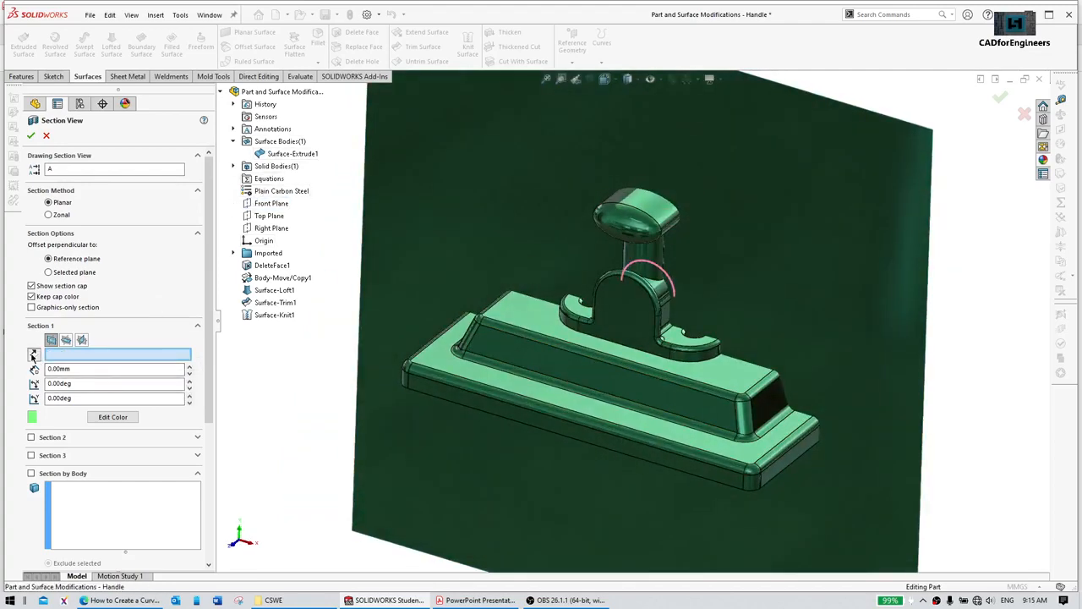
middle_drag(507, 321, 647, 456)
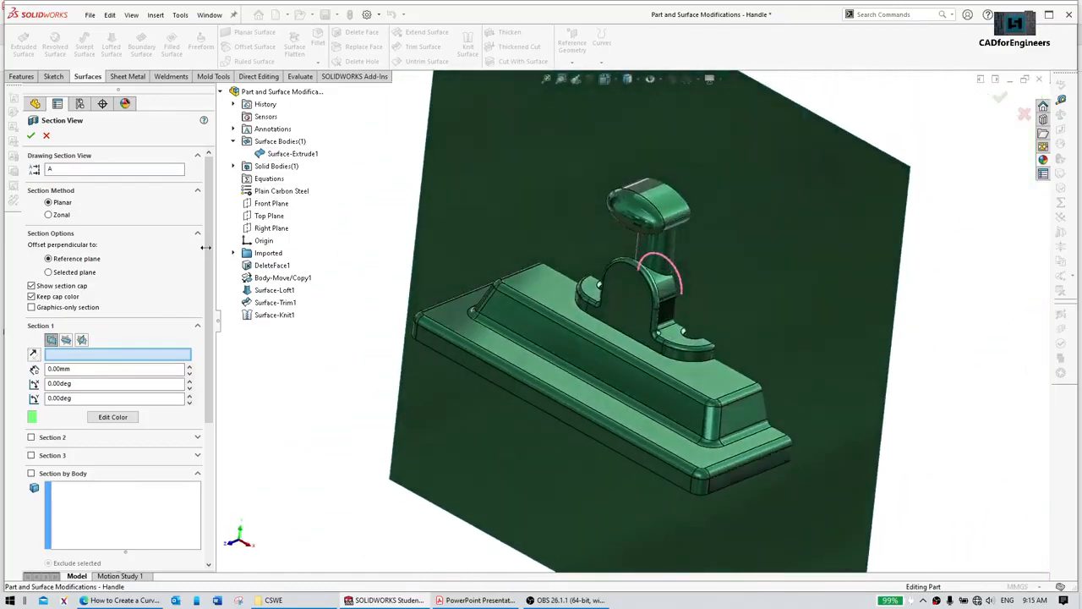
click(823, 150)
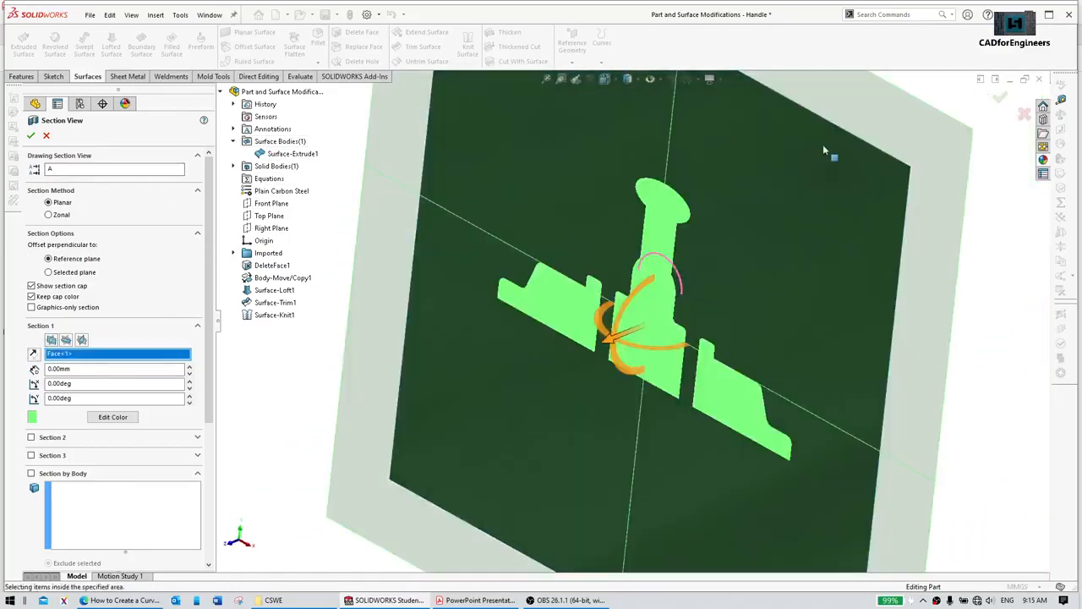
click(32, 136)
click(483, 161)
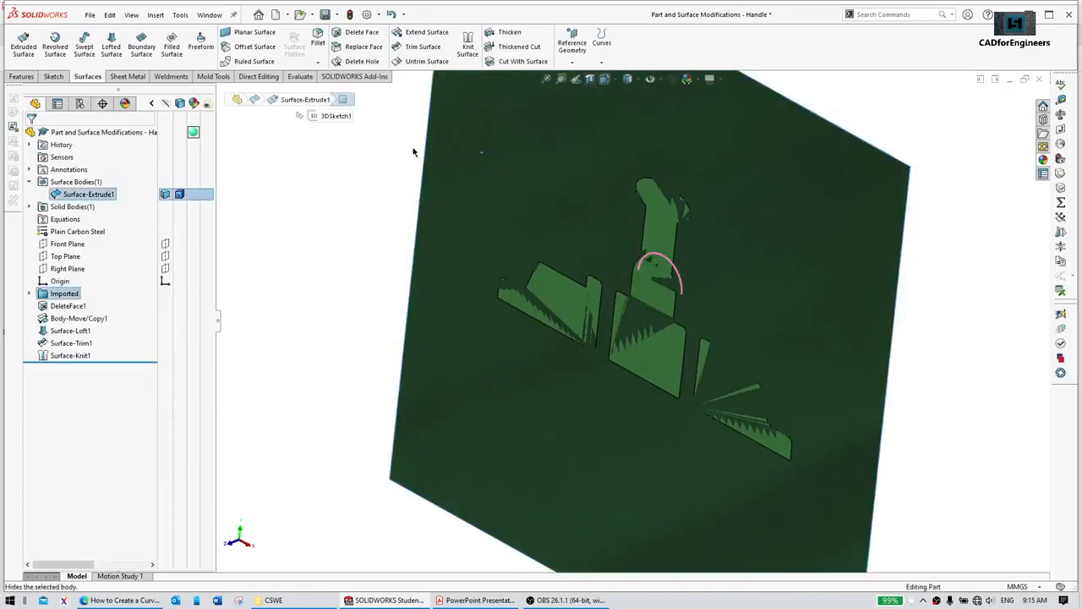
click(420, 151)
Step: Examine the section through the handle stem, pivot and base to check whether the interior is solid
middle_drag(668, 309, 769, 262)
scroll(698, 312, down, 3)
middle_drag(698, 313, 473, 268)
scroll(627, 257, down, 4)
scroll(691, 308, down, 3)
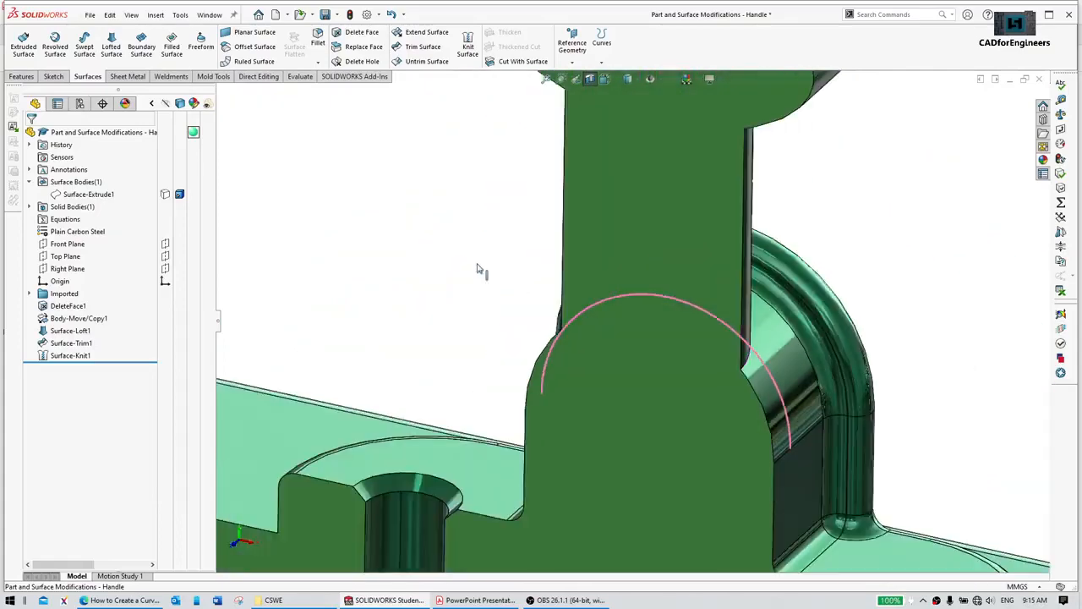
scroll(634, 342, up, 4)
key(ctrl+1)
scroll(770, 313, up, 4)
middle_drag(769, 314, 758, 347)
click(489, 602)
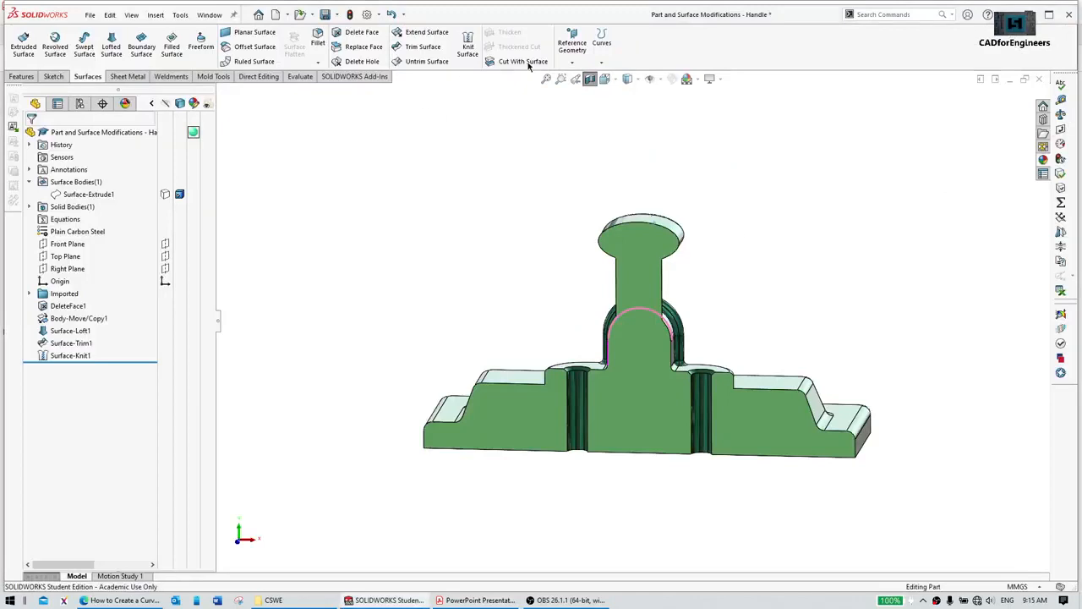
Step: Turn off the section view and evaluate the part's mass properties to read the center of mass
click(590, 78)
click(1060, 118)
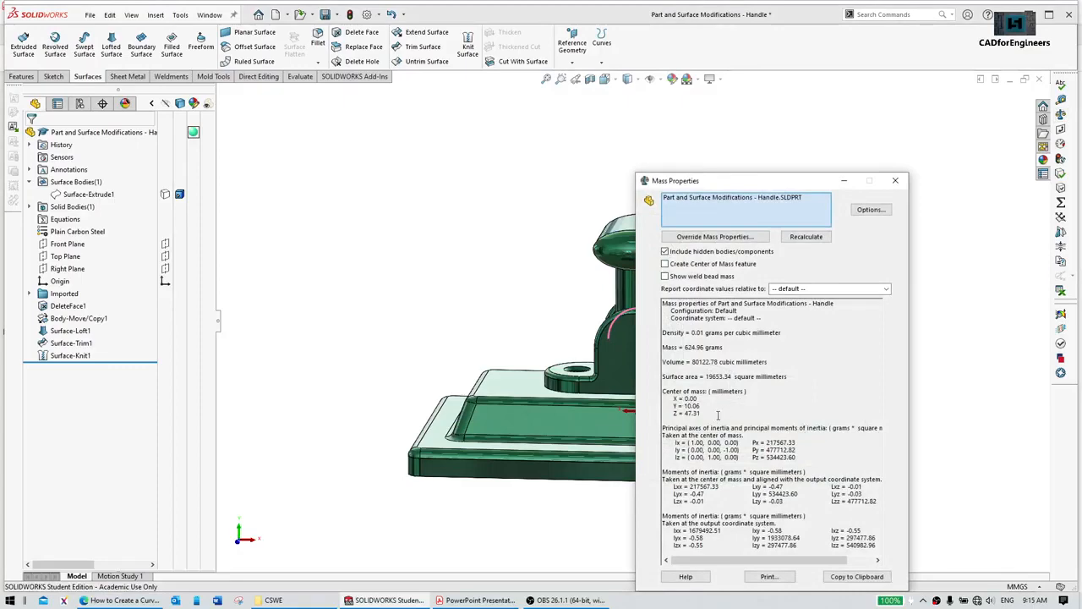
click(896, 182)
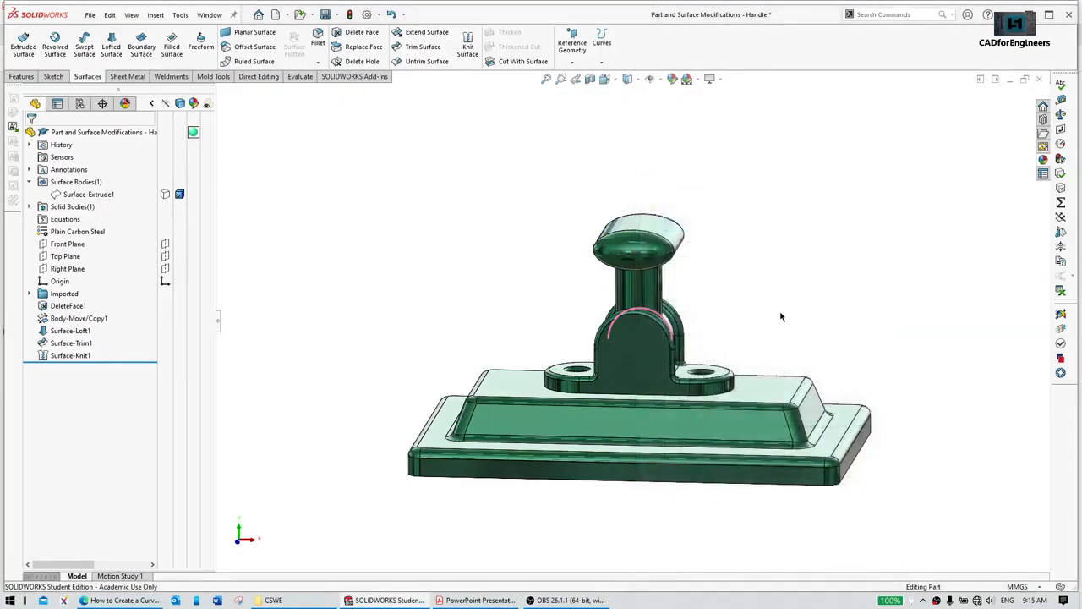
middle_drag(783, 322, 742, 331)
key(ctrl+7)
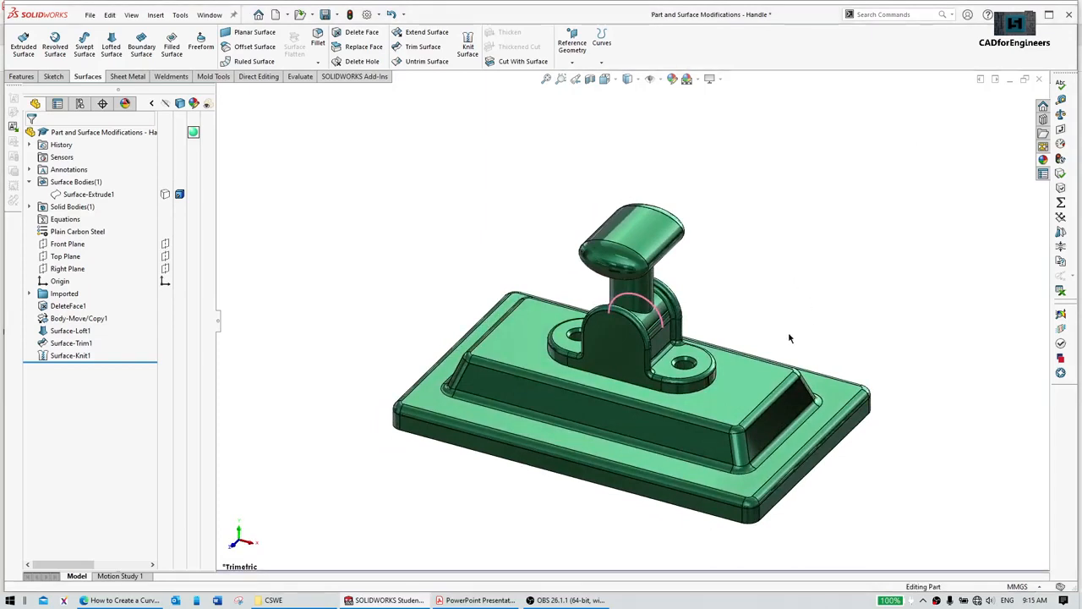
scroll(705, 347, down, 3)
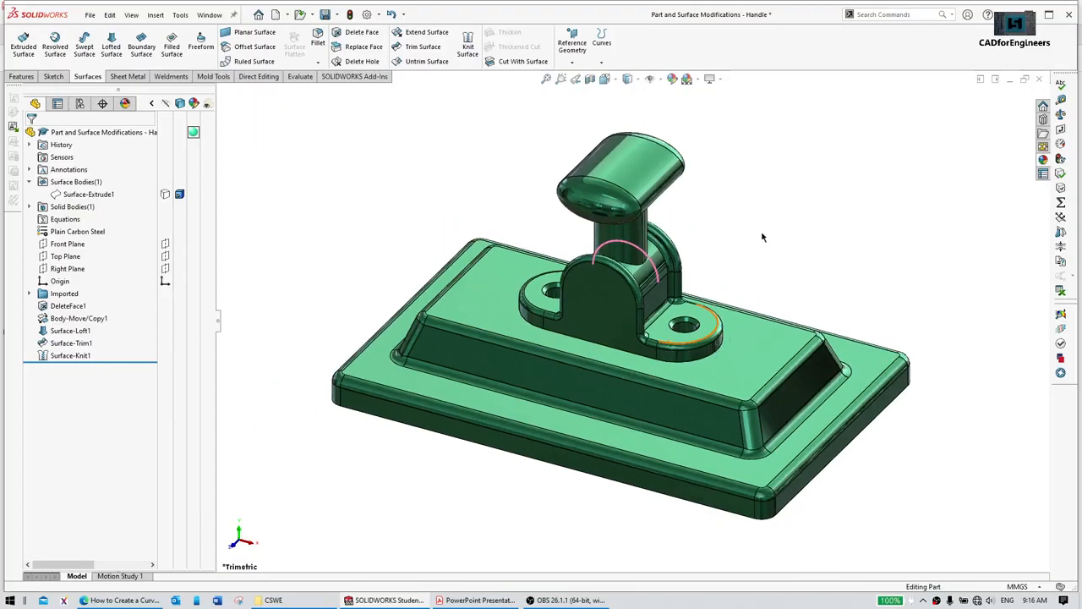